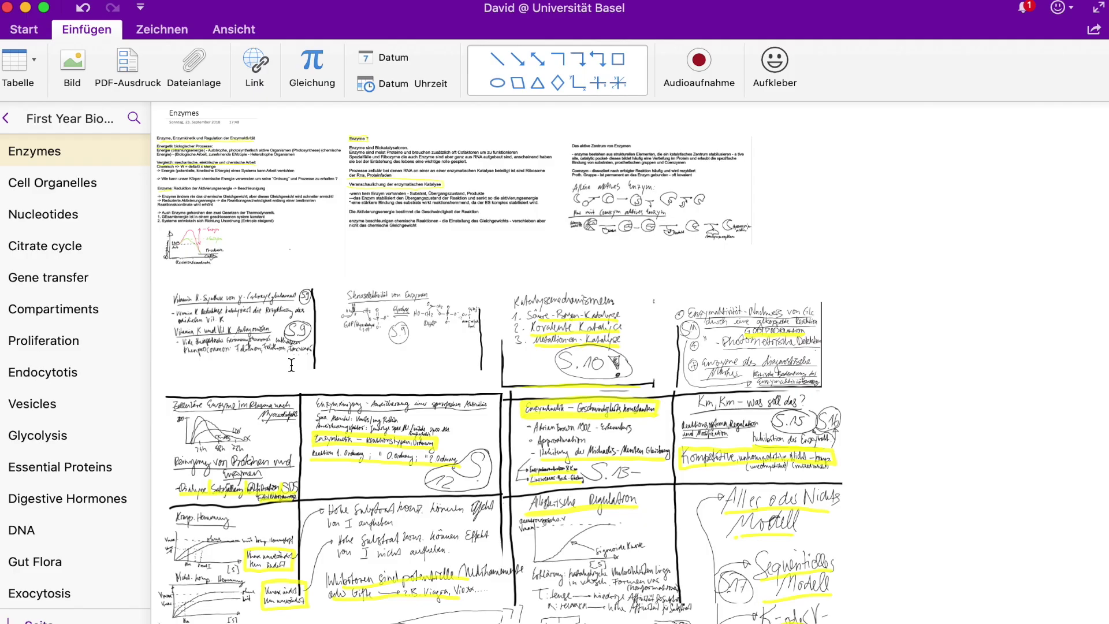
scroll(335, 341, "up", 2)
scroll(336, 341, "up", 2)
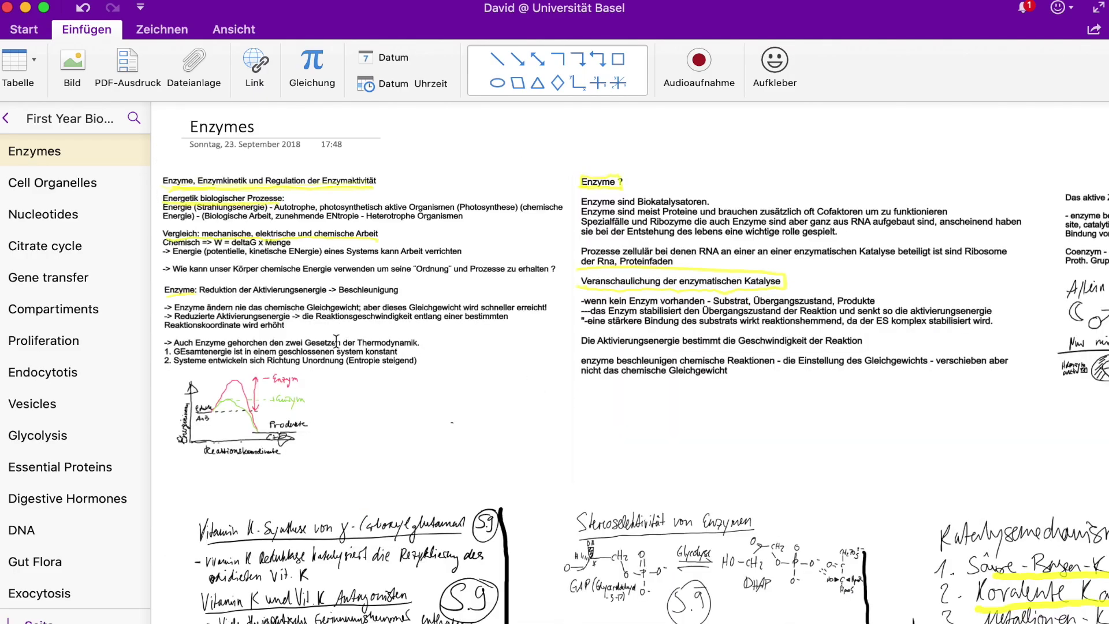
scroll(336, 342, "up", 2)
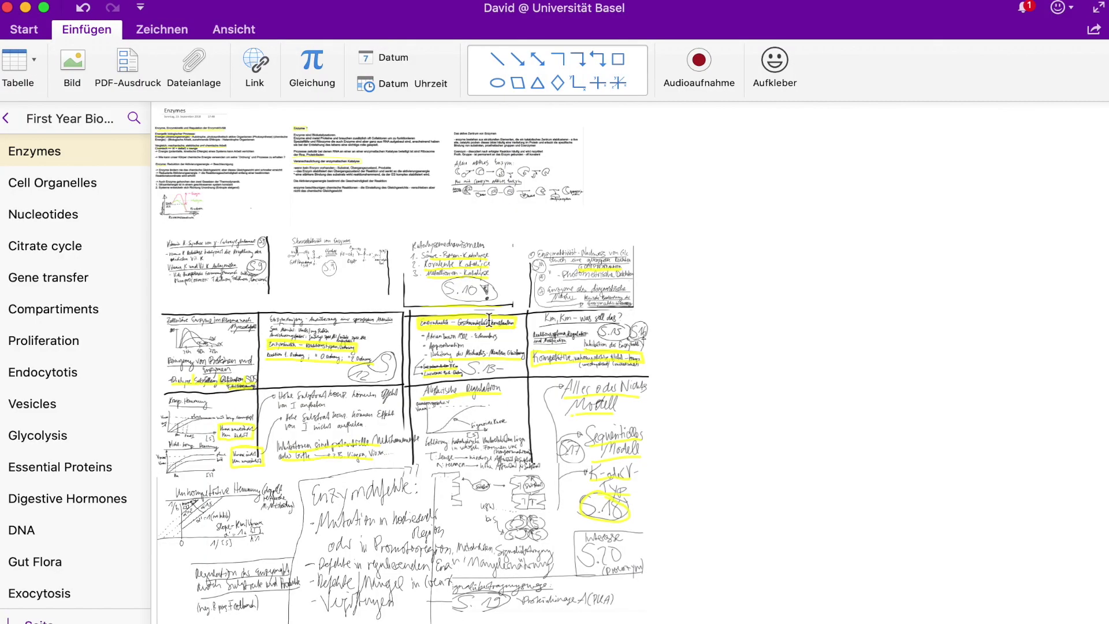
scroll(489, 320, "down", 3)
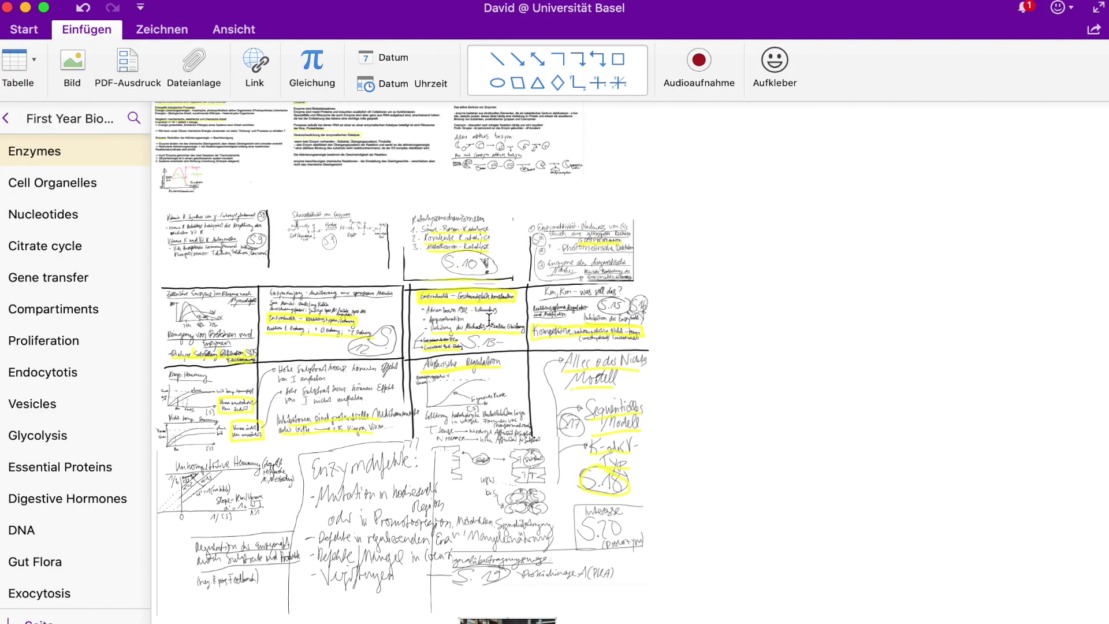
scroll(489, 319, "up", 2)
scroll(462, 301, "down", 5)
scroll(425, 269, "up", 5)
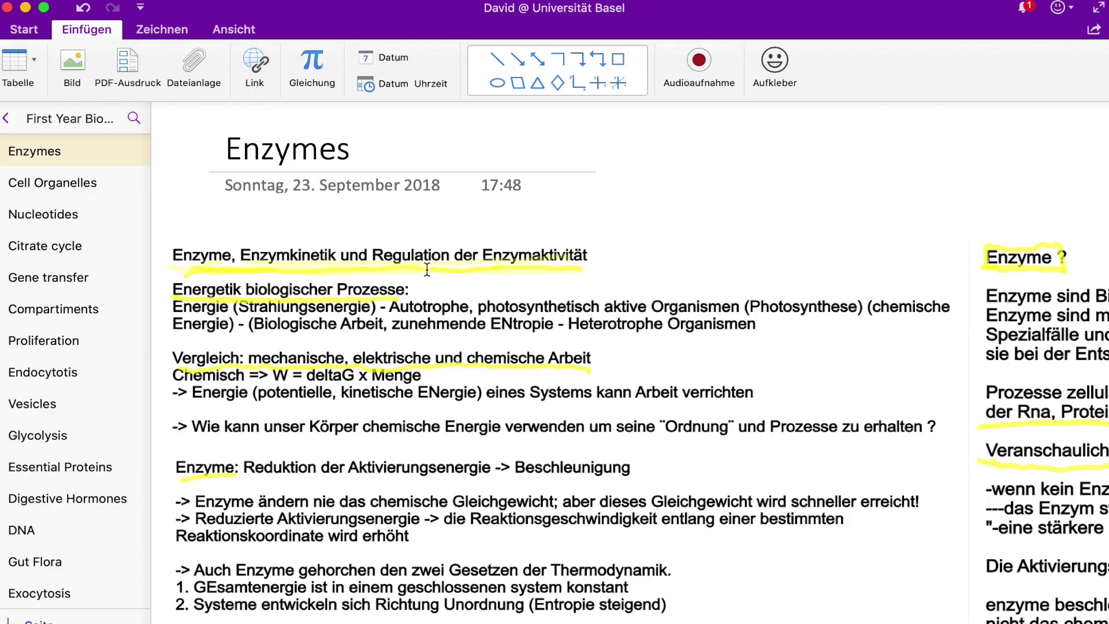
scroll(427, 269, "down", 2)
scroll(426, 269, "down", 3)
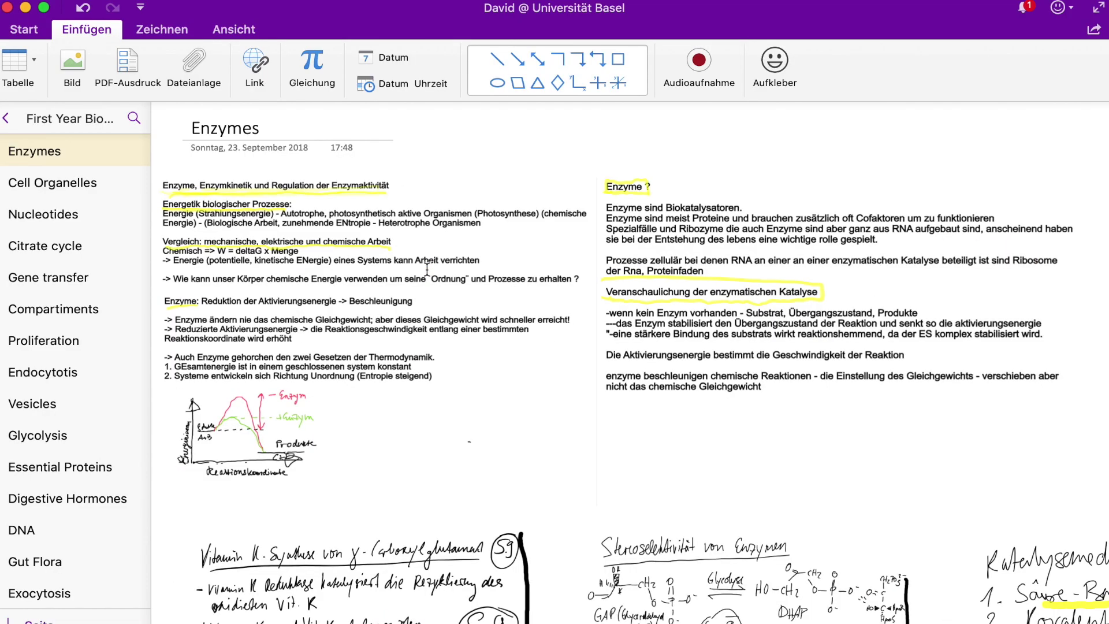
scroll(426, 269, "down", 5)
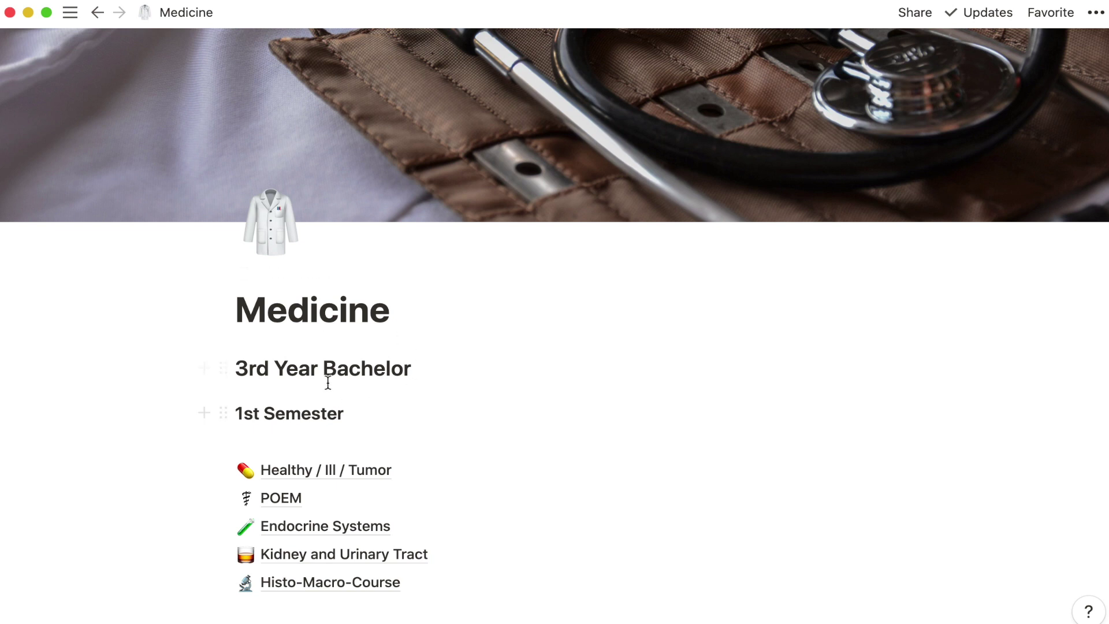
- Open the Medicine page's emoji icon picker and close it without changing the icon
left_click(271, 228)
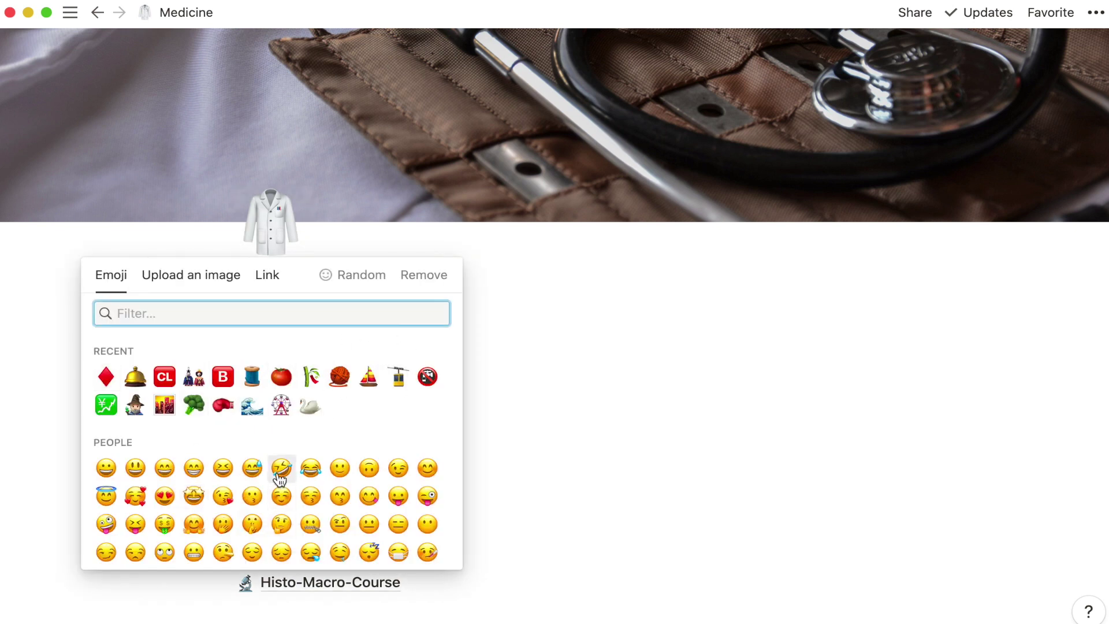
left_click(612, 372)
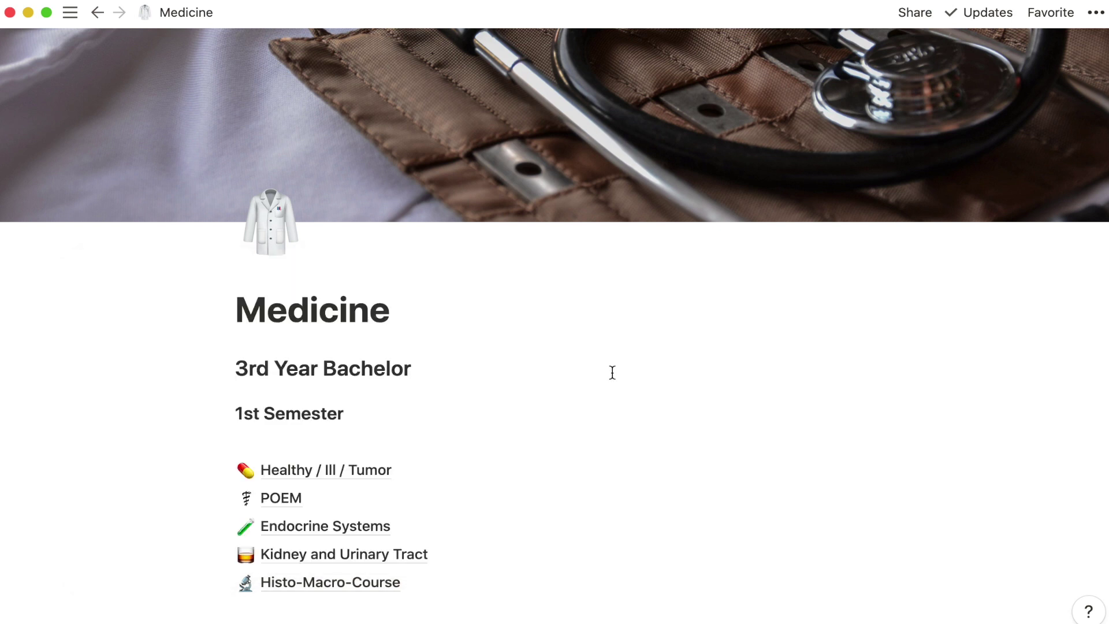
scroll(612, 372, "down", 2)
- Go through Healthy / Ill / Tumor and 13.1.3. General Pathology to the 13.1.3.12+13 Pigmente I+II questions
left_click(374, 425)
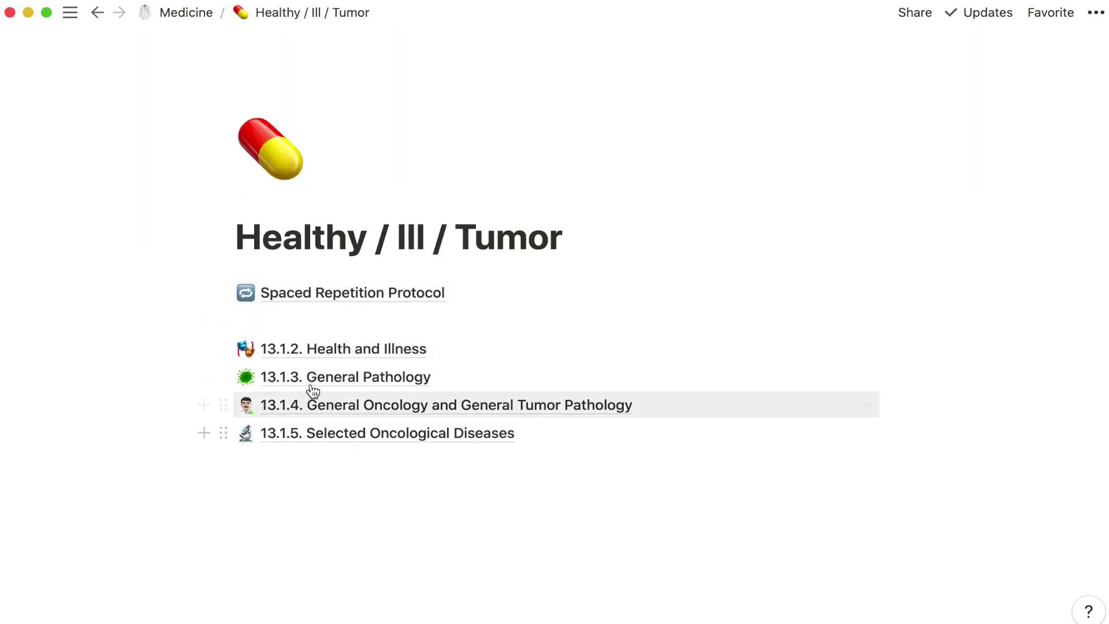
left_click(458, 382)
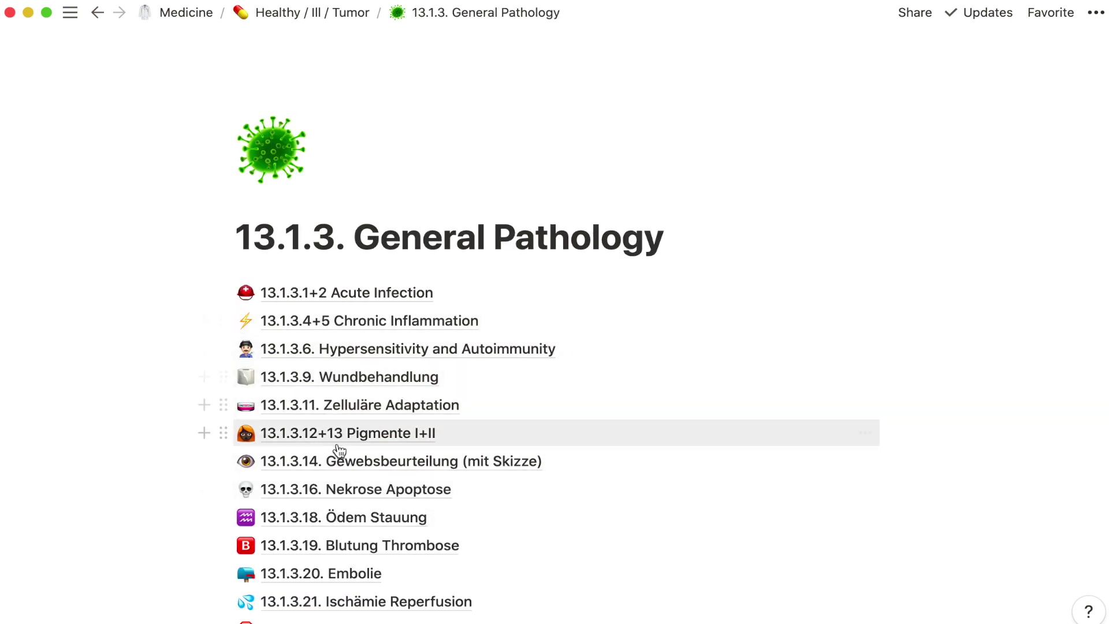
left_click(463, 437)
scroll(460, 448, "down", 10)
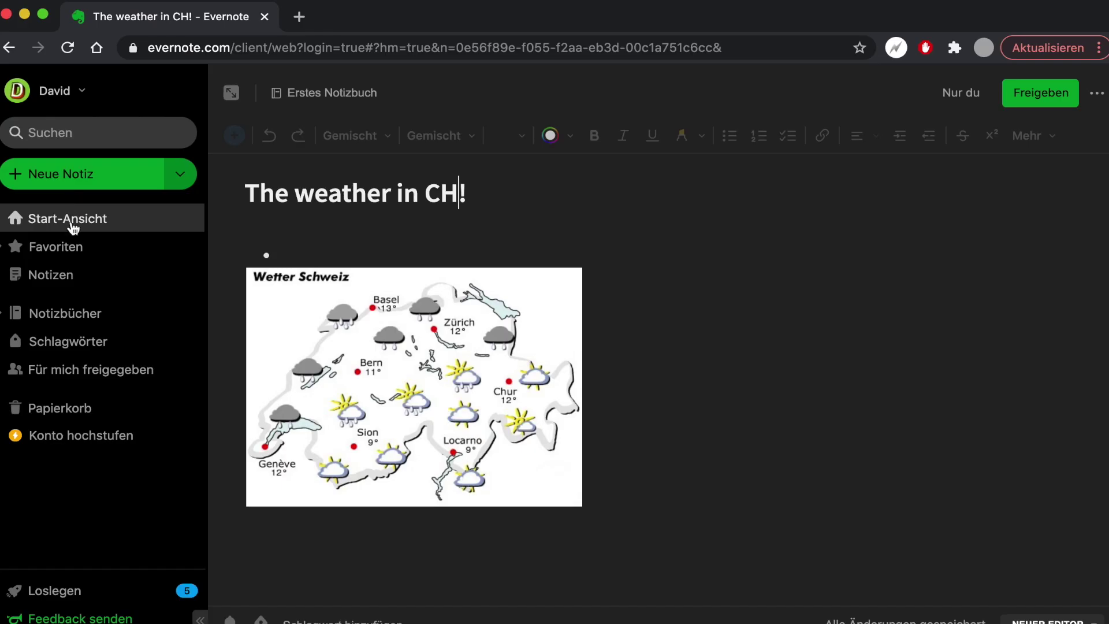
- Return to Evernote's Start-Ansicht home view and show the list of all notes
left_click(70, 225)
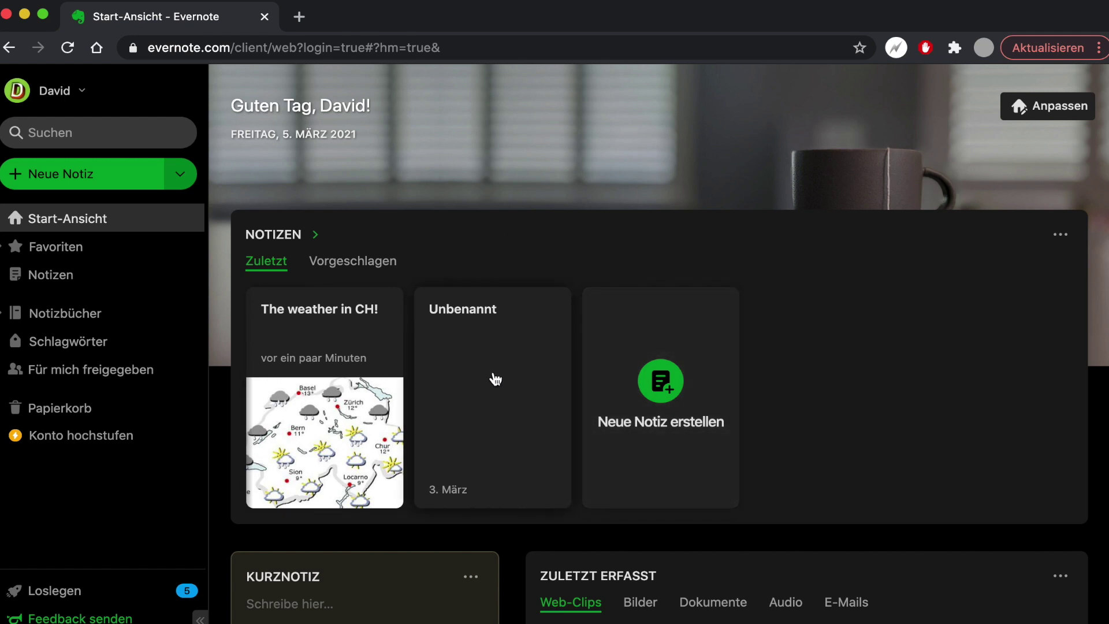
left_click(350, 325)
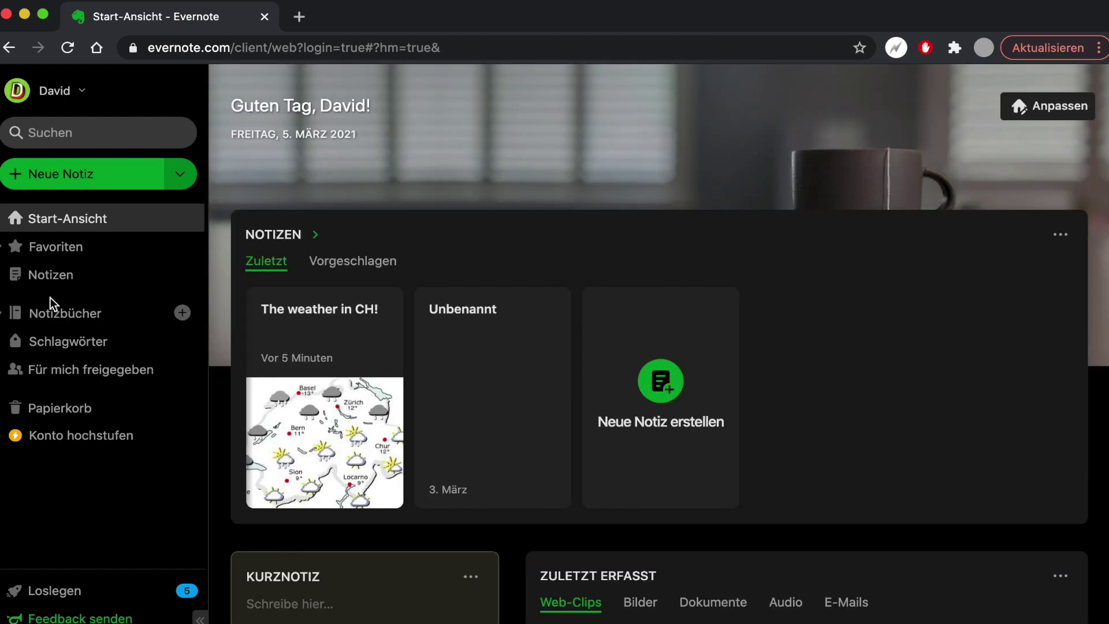
- Open the Notizen list with The weather in CH! and draw a blue wavy line under the red wave
left_click(57, 278)
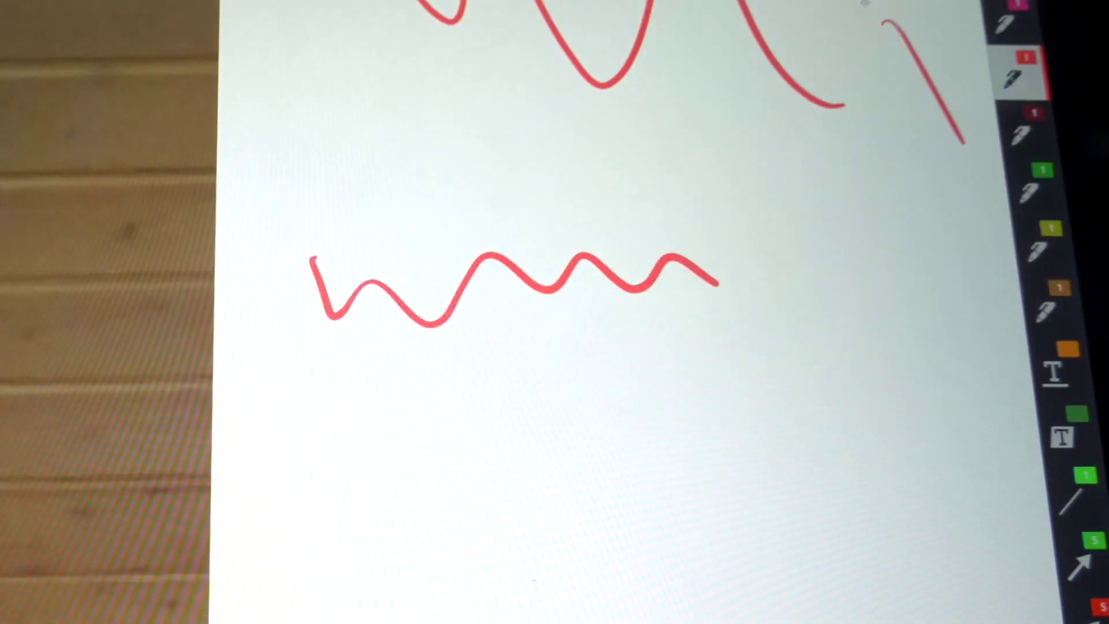
mouse_move(404, 372)
left_mouse_down()
mouse_move(688, 399)
mouse_move(716, 424)
left_mouse_up()
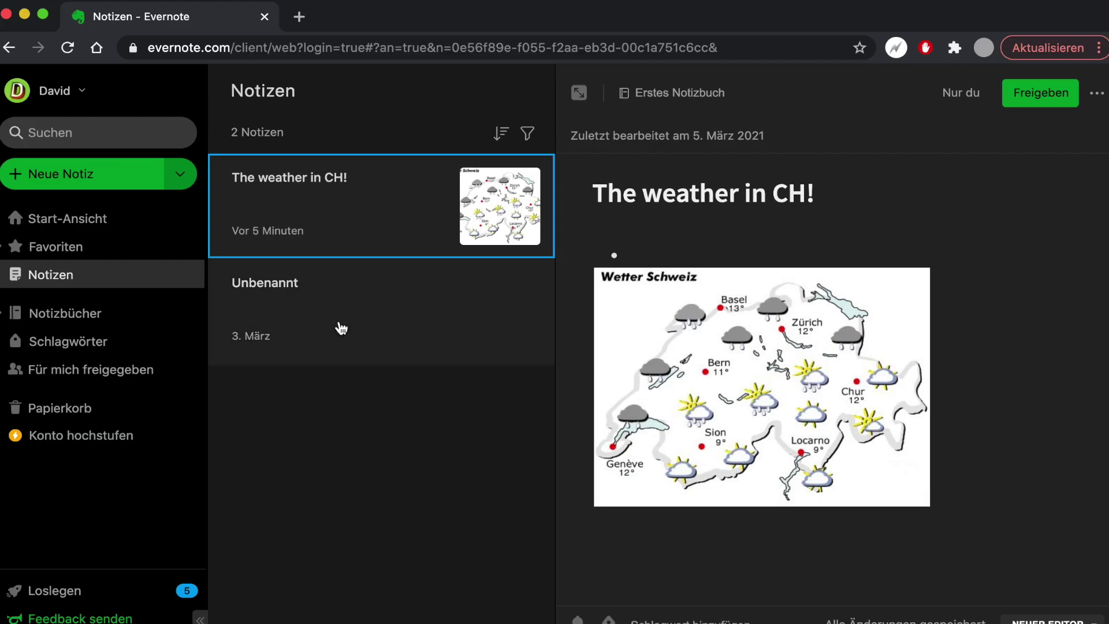
- Open the empty Unbenannt note in Evernote
right_click(339, 320)
left_click(314, 344)
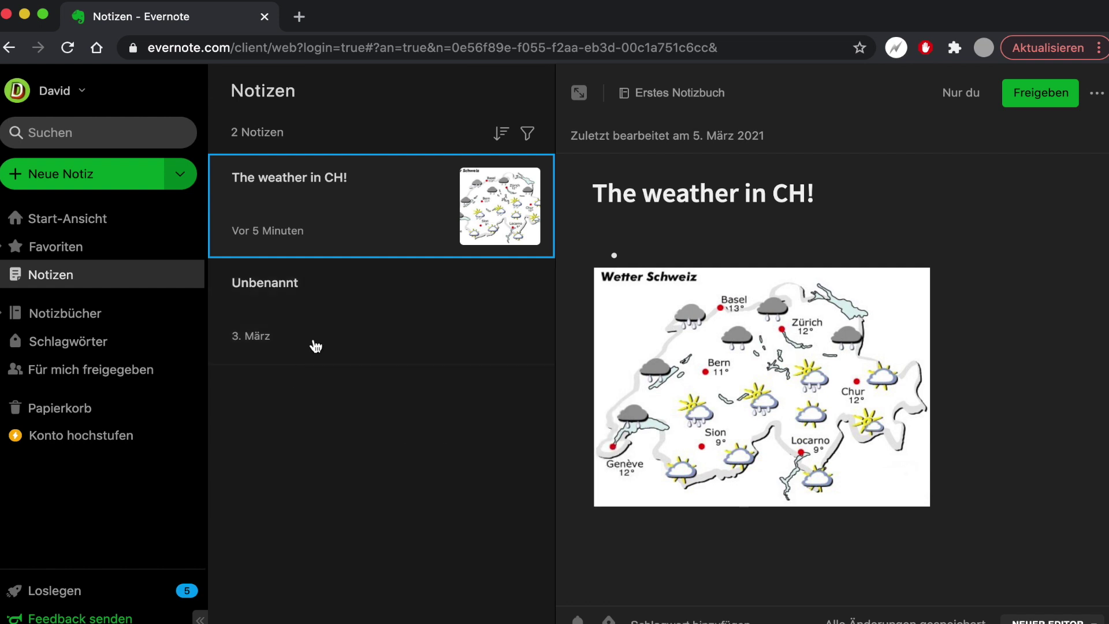
left_click(359, 306)
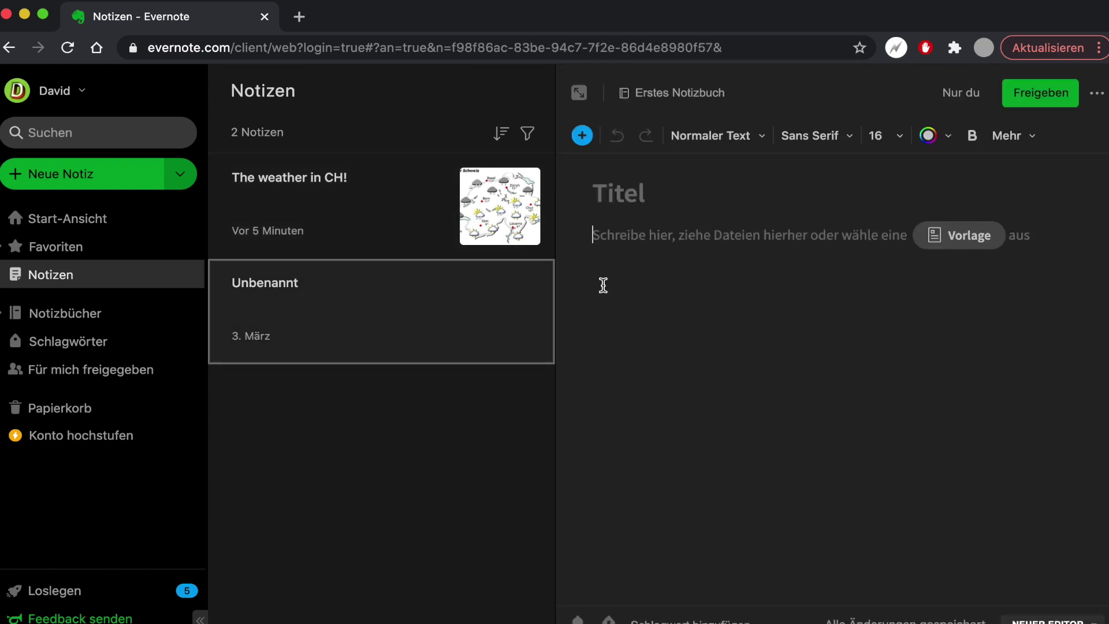
- Browse the Normaler Text, font, colour and Mehr menus, then select Notion's sezerniert question
left_click(747, 141)
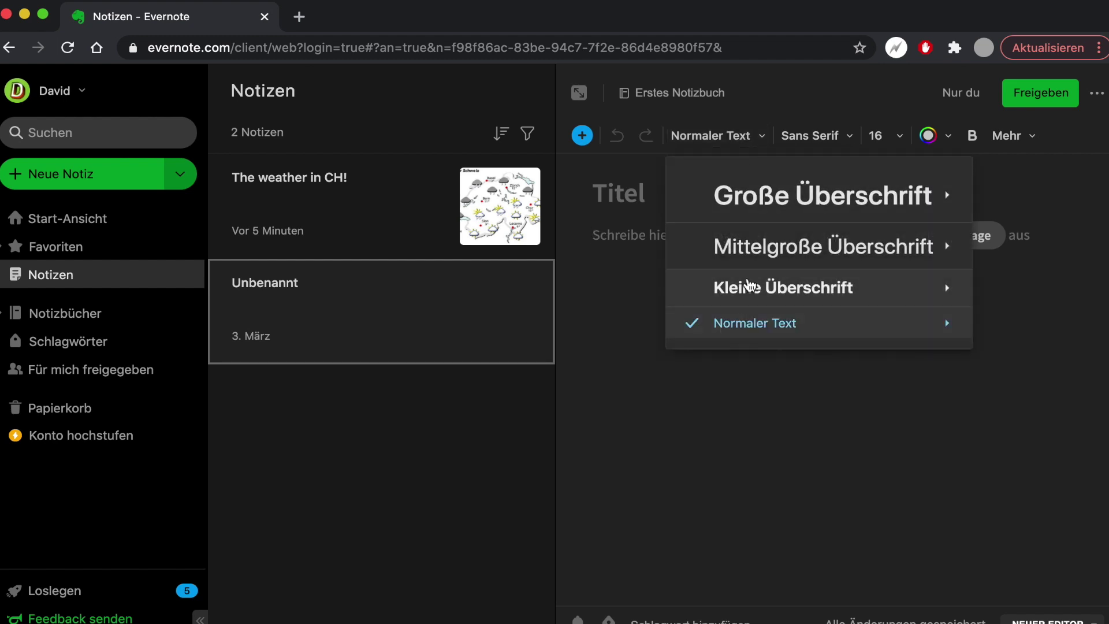
left_click(802, 143)
left_click(801, 143)
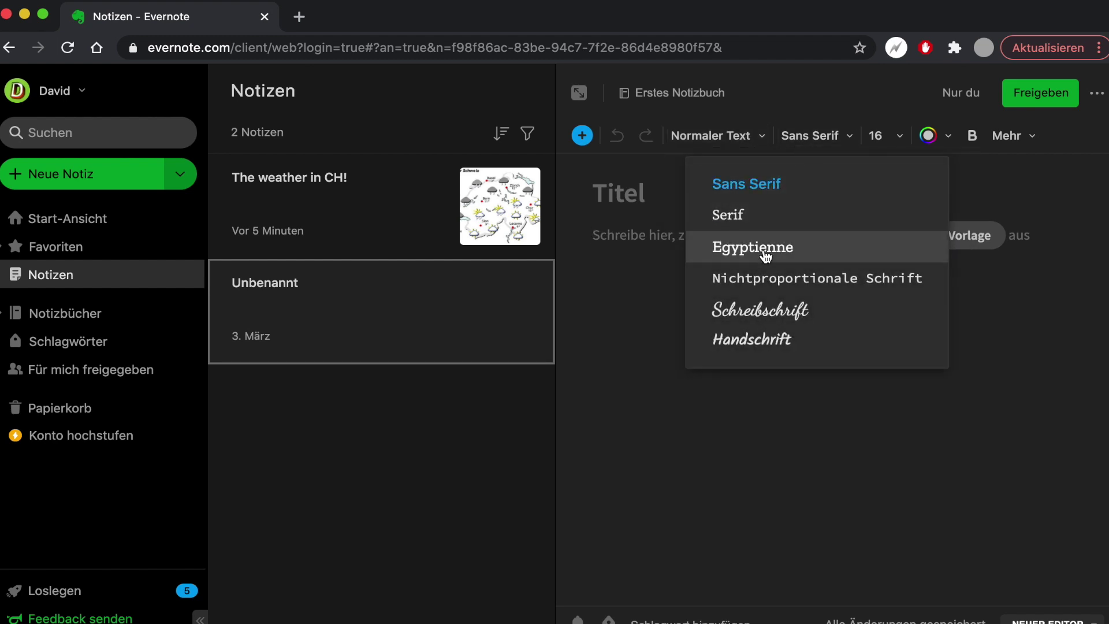
left_click(930, 135)
left_click(1010, 135)
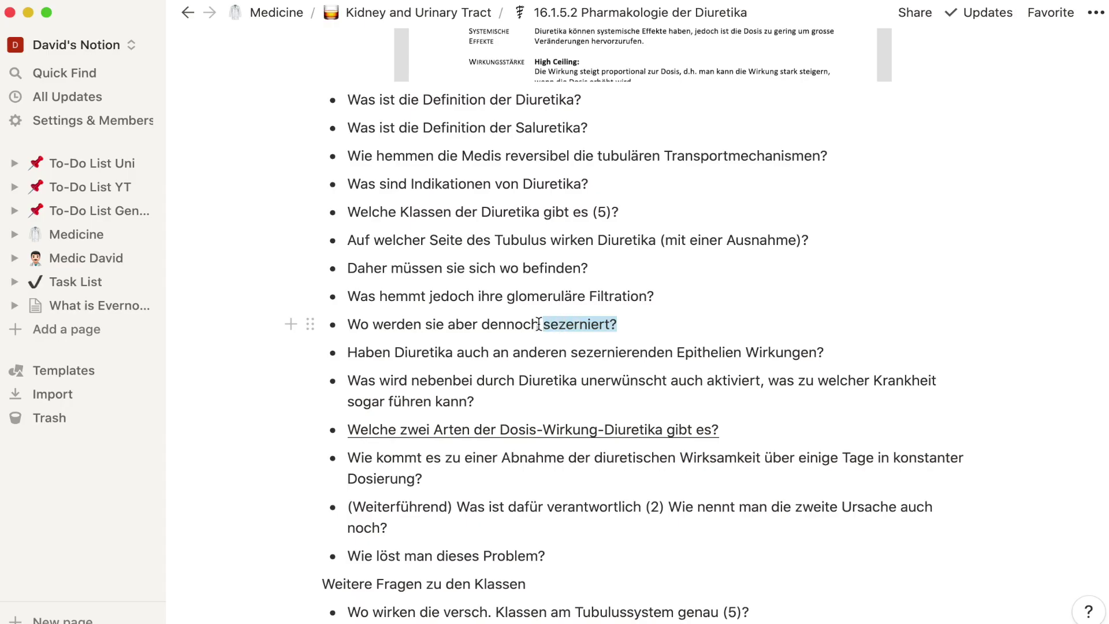
left_click_drag(539, 324, 350, 326)
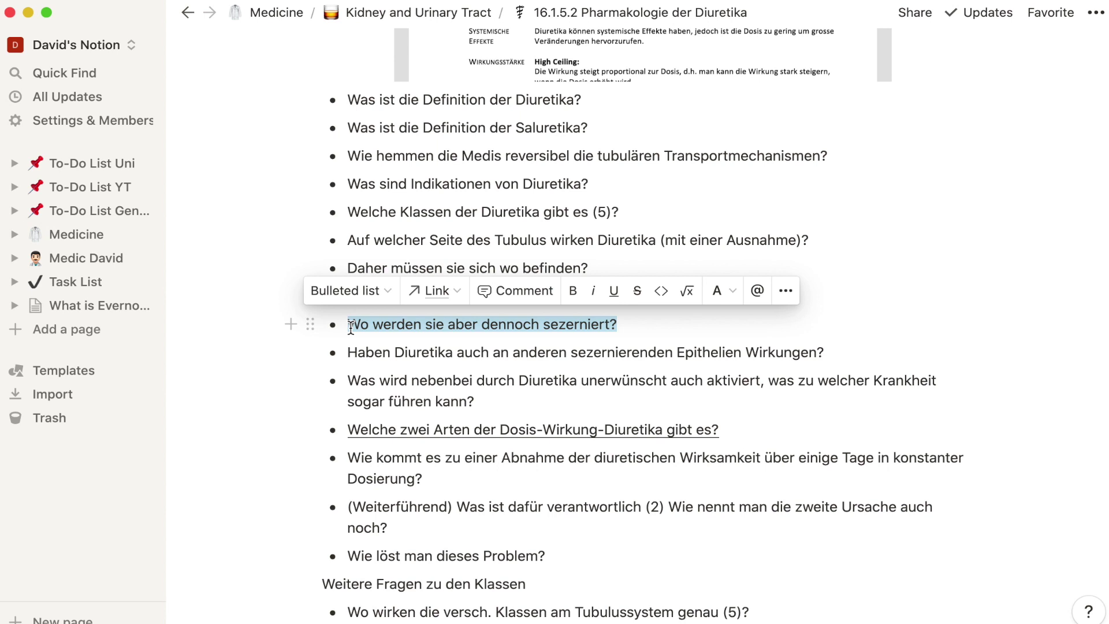
- Turn the sezerniert question into Heading 1, then undo the change
left_click(367, 295)
left_click(346, 291)
left_click(338, 345)
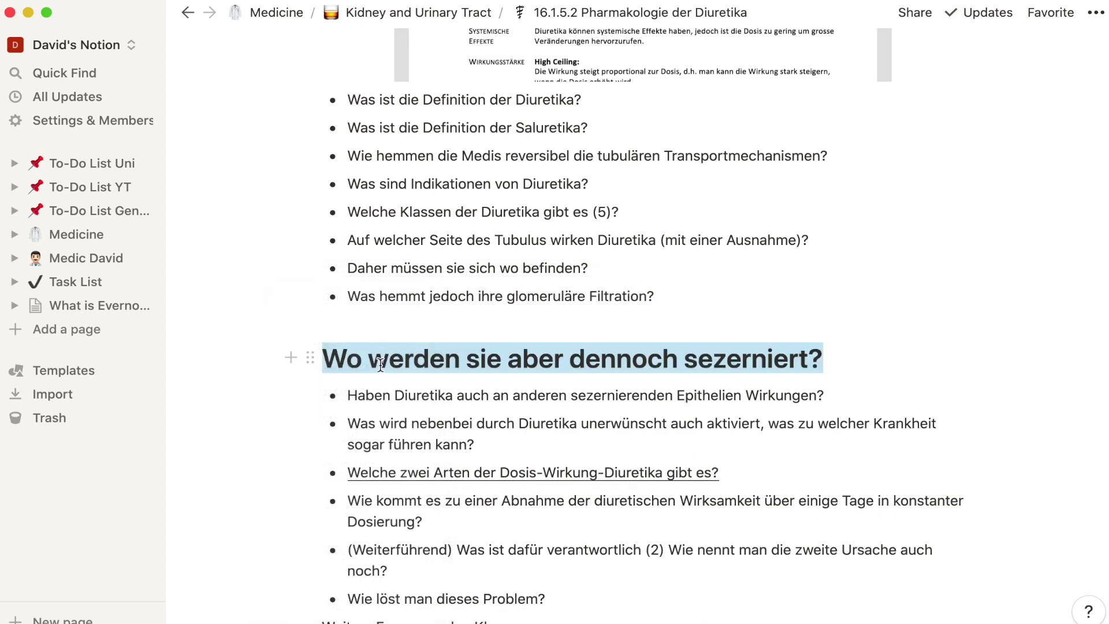
key("super+z")
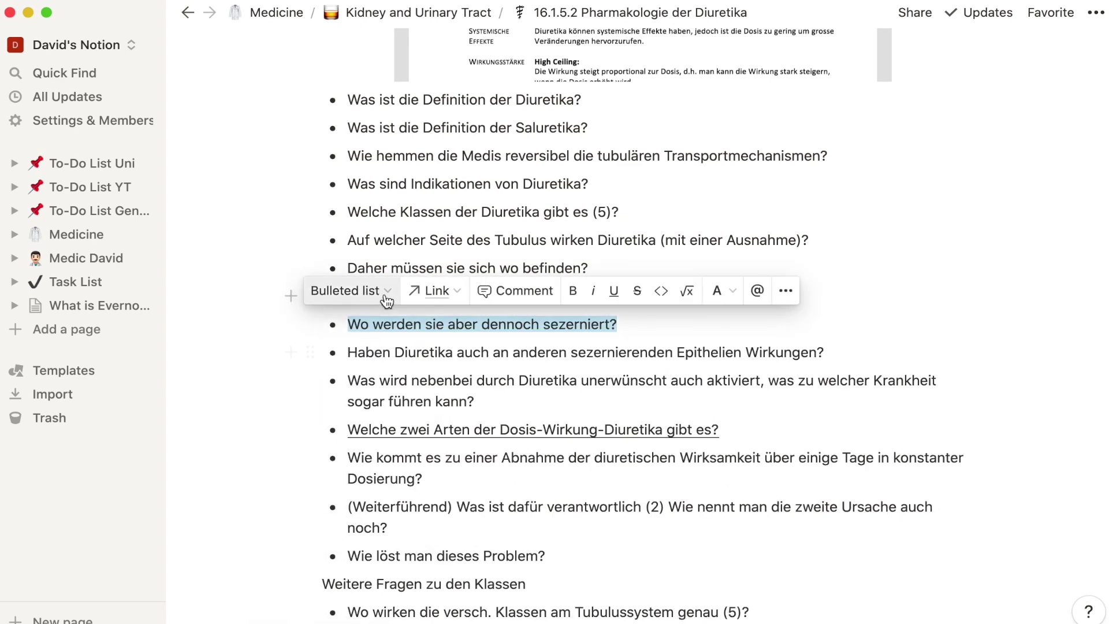
- Make the sezerniert question a toggle, expand it, and turn the glomeruläre Filtration question into a quote
left_click(386, 301)
left_click(355, 520)
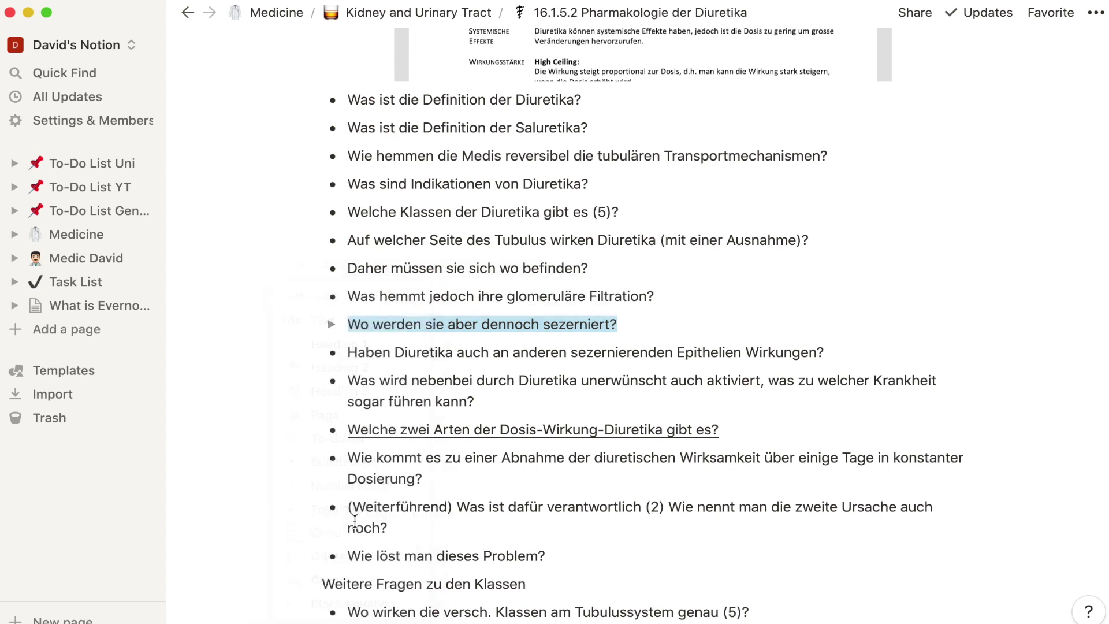
left_click(330, 324)
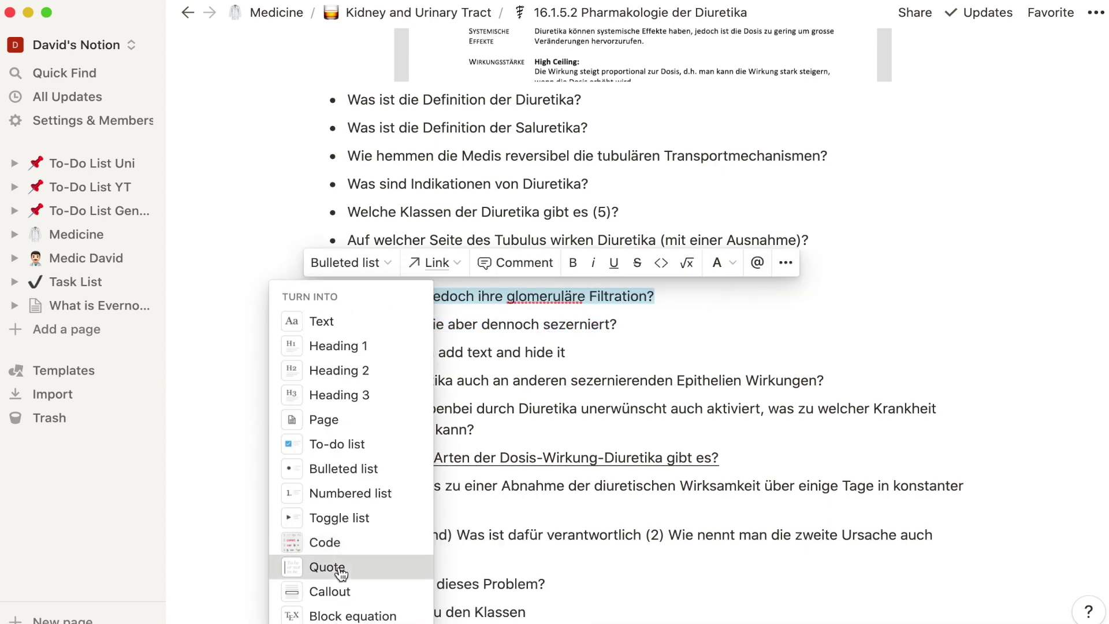
left_click(338, 567)
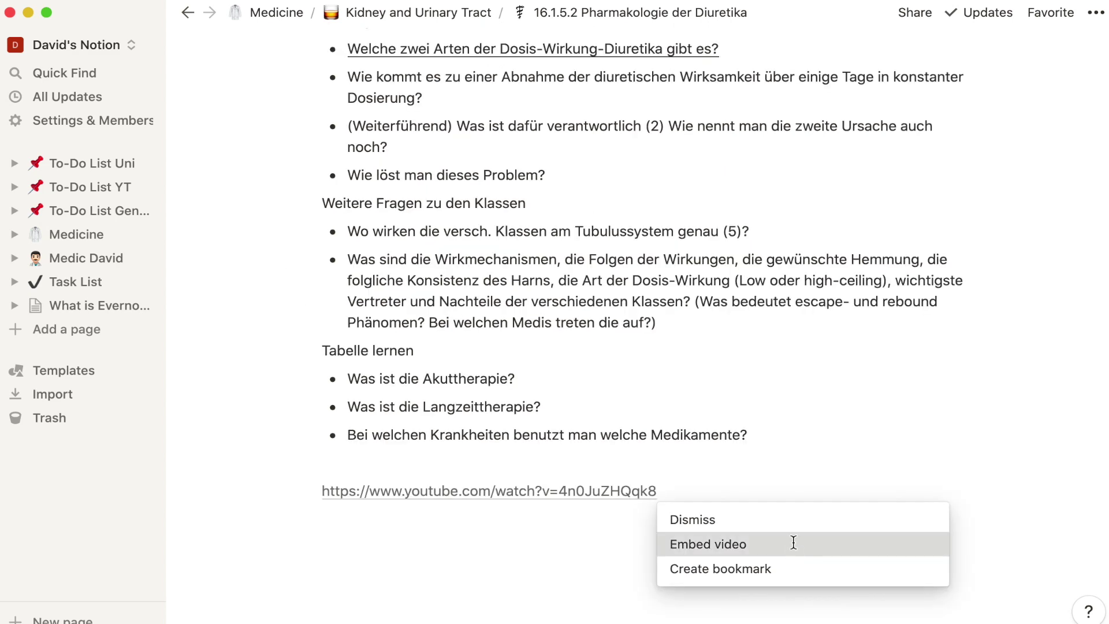
- Embed the pasted YouTube link as a video, play RIN - Meer, then pause it
left_click(793, 541)
scroll(755, 547, "down", 5)
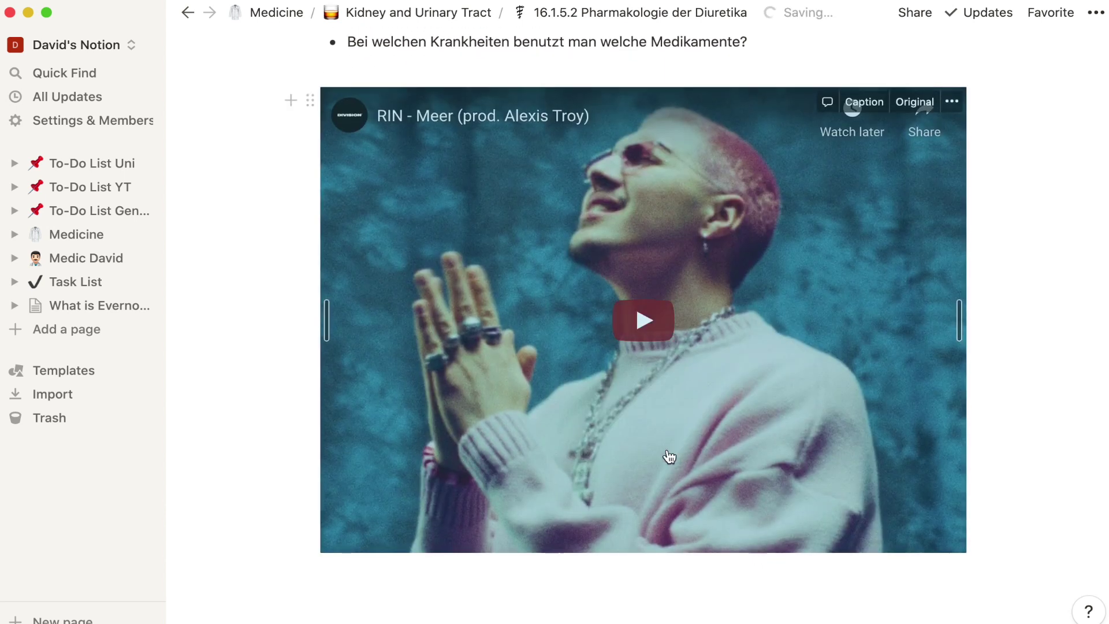
left_click(639, 327)
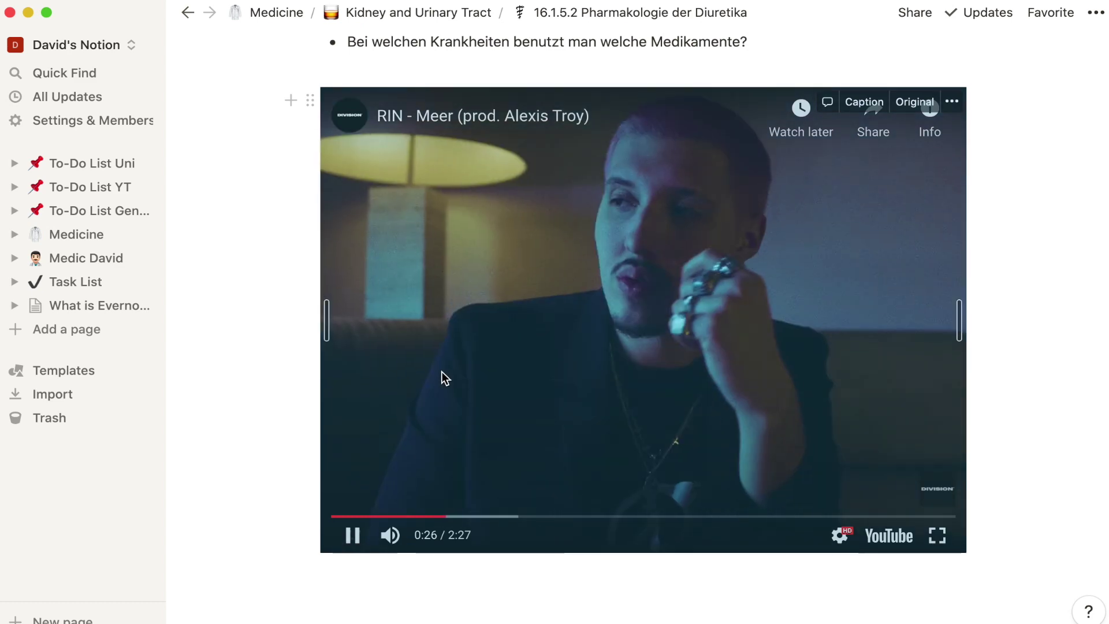
left_click(441, 374)
scroll(275, 416, "up", 10)
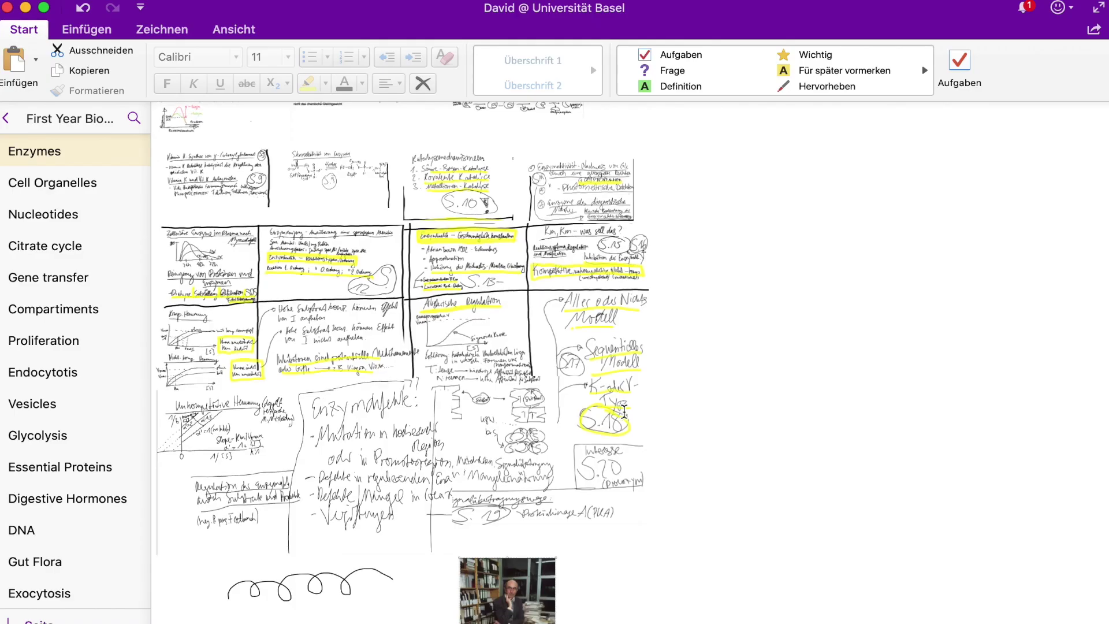
- In OneNote, show the Einfügen tab and then the Zeichnen ribbon with pens and ink colours
scroll(624, 411, "down", 4)
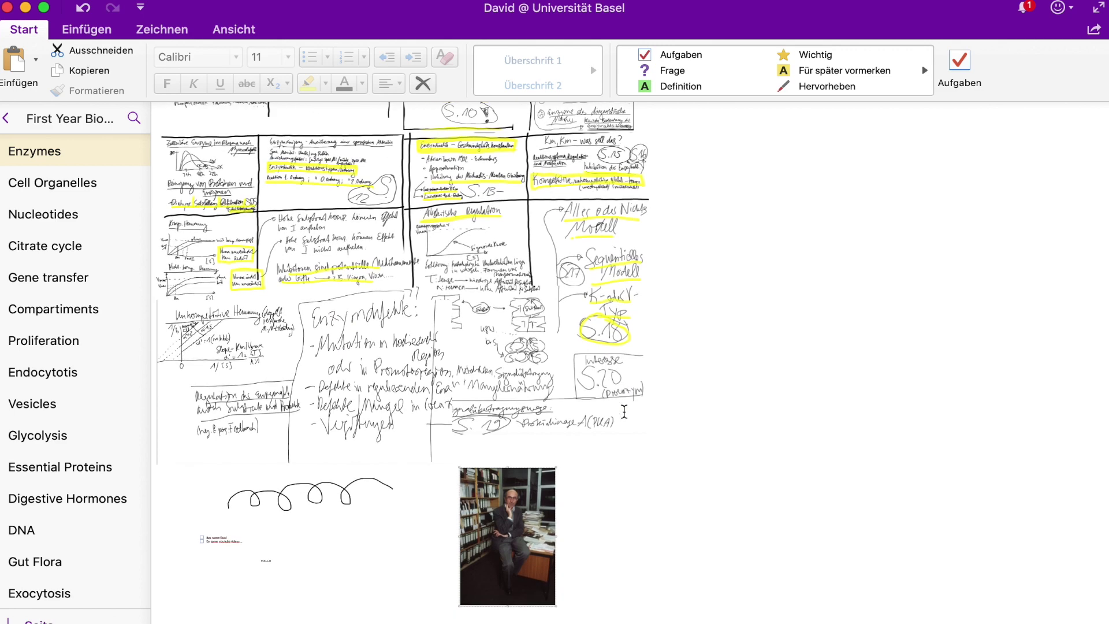
scroll(339, 599, "down", 2)
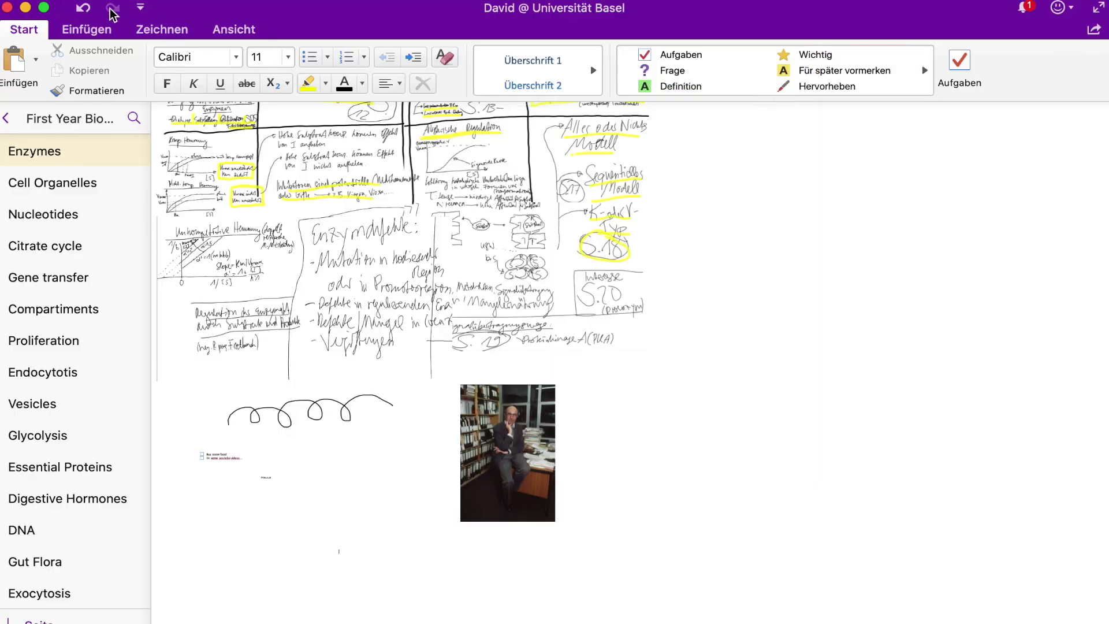
left_click(87, 29)
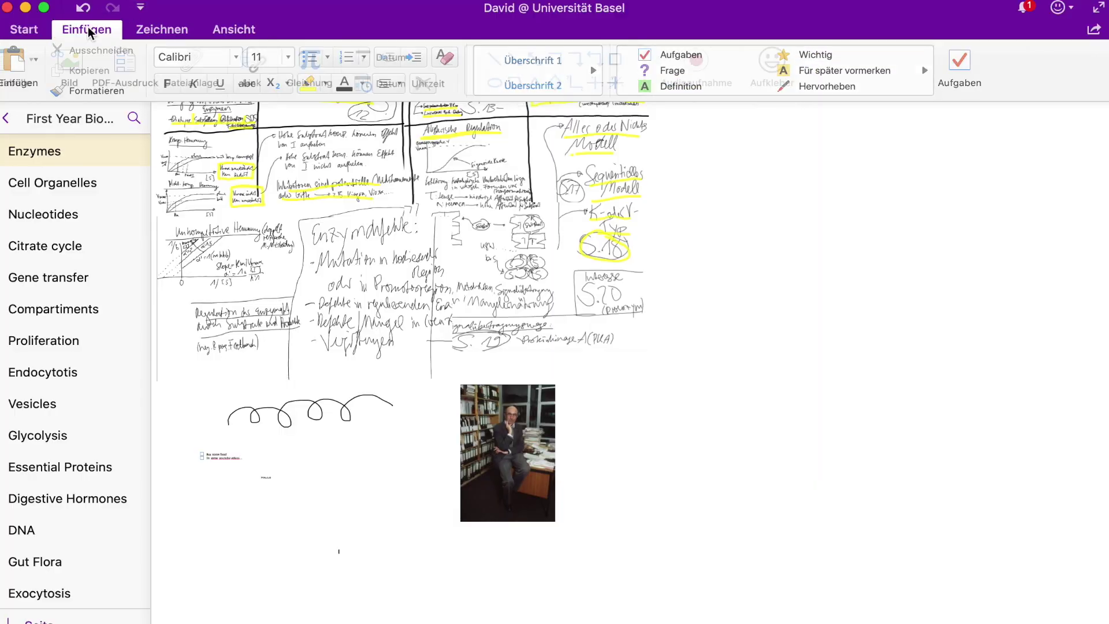
left_click(162, 30)
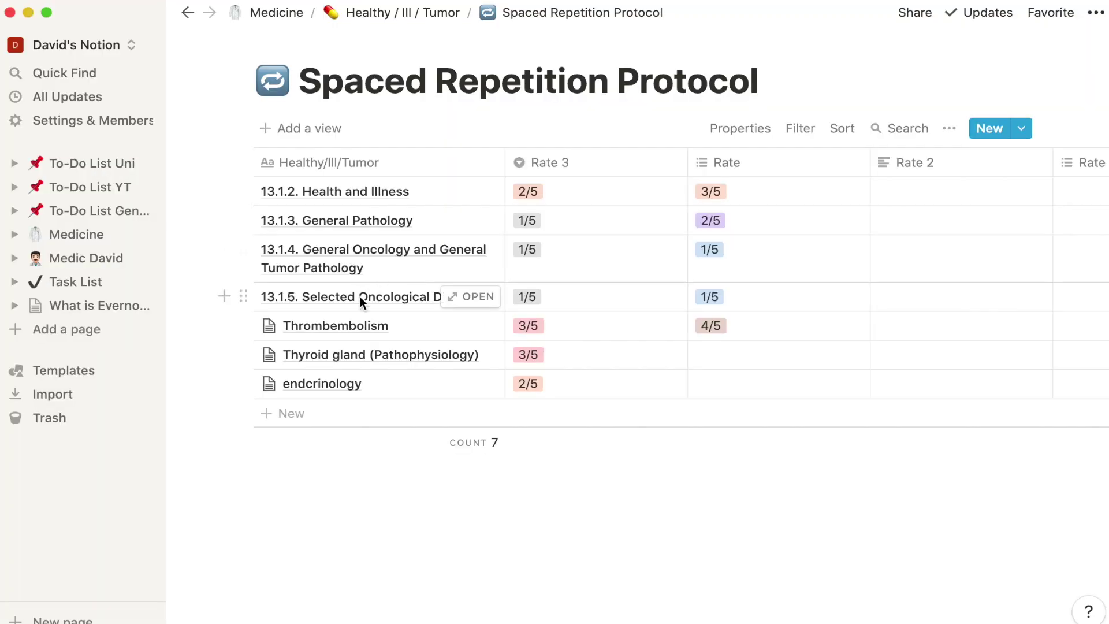
- Add a 'neurology' row to Spaced Repetition Protocol rated 2/5 under Rate 3 and open its page
left_click(321, 420)
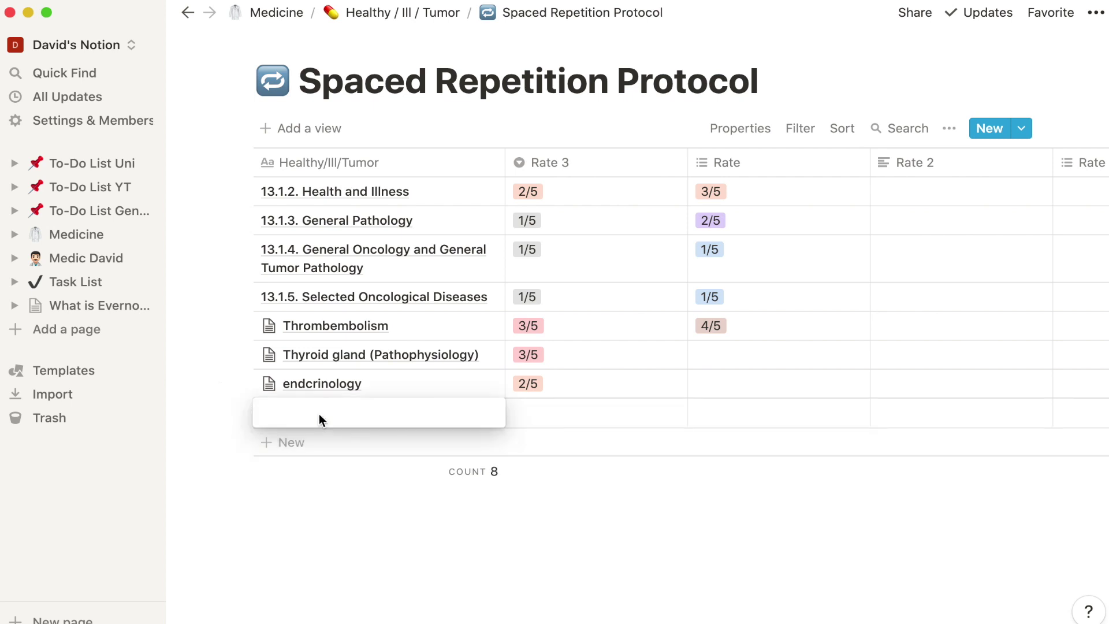
type("neurology")
key("Escape")
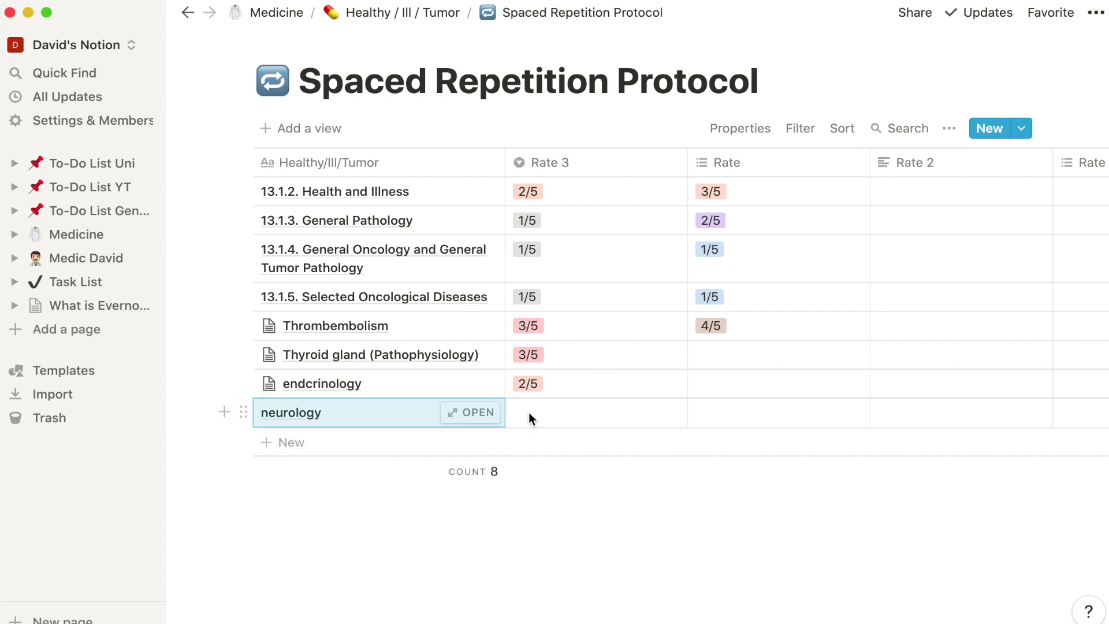
left_click(529, 412)
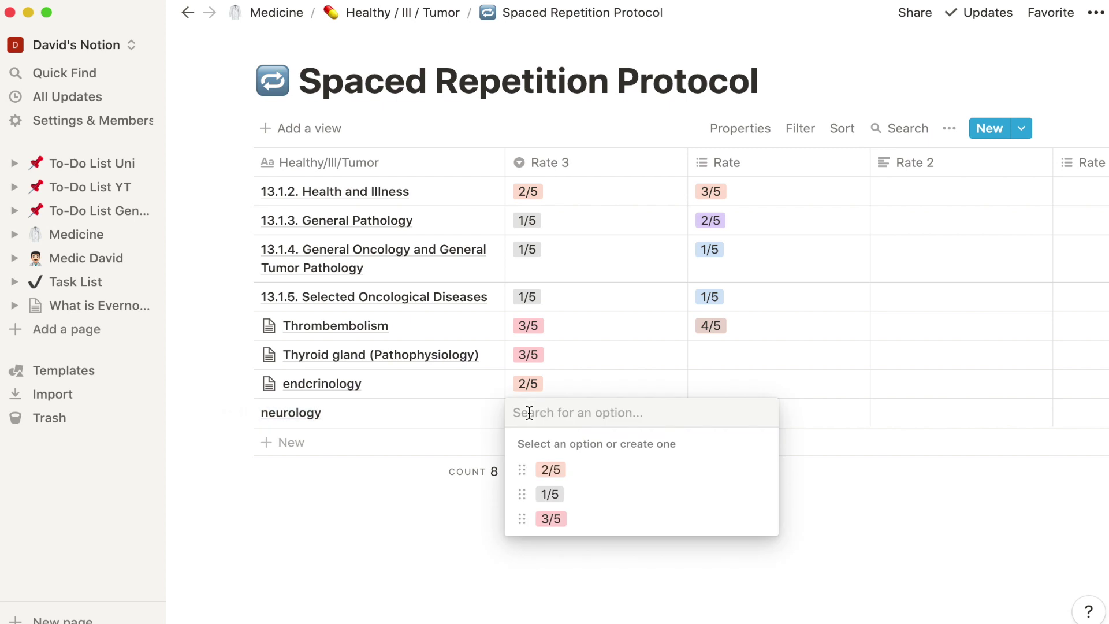
type("2")
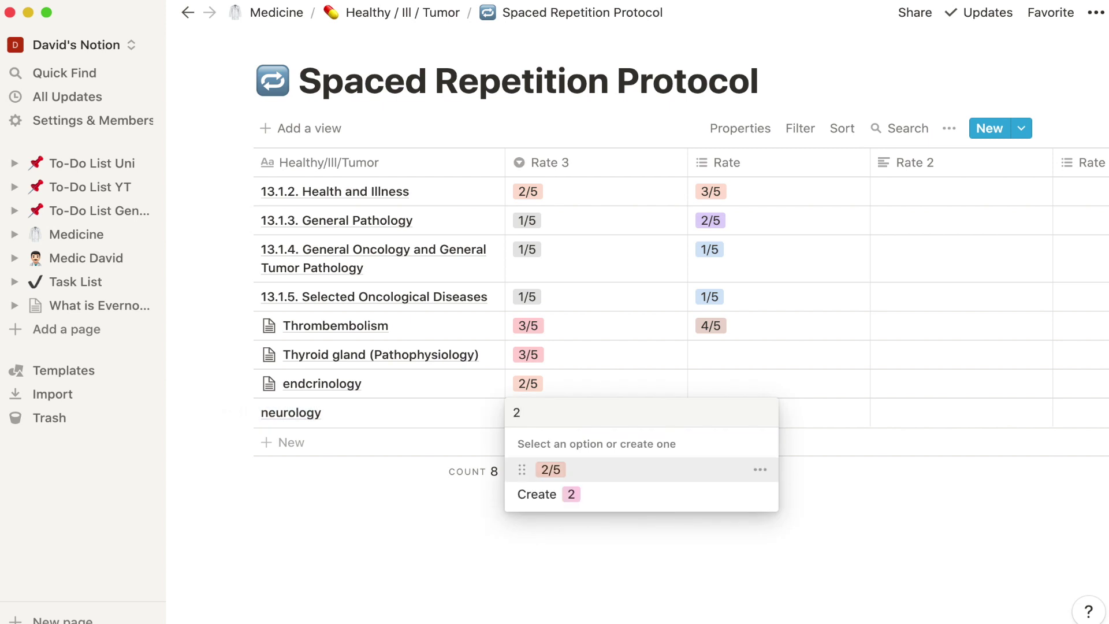
left_click(551, 470)
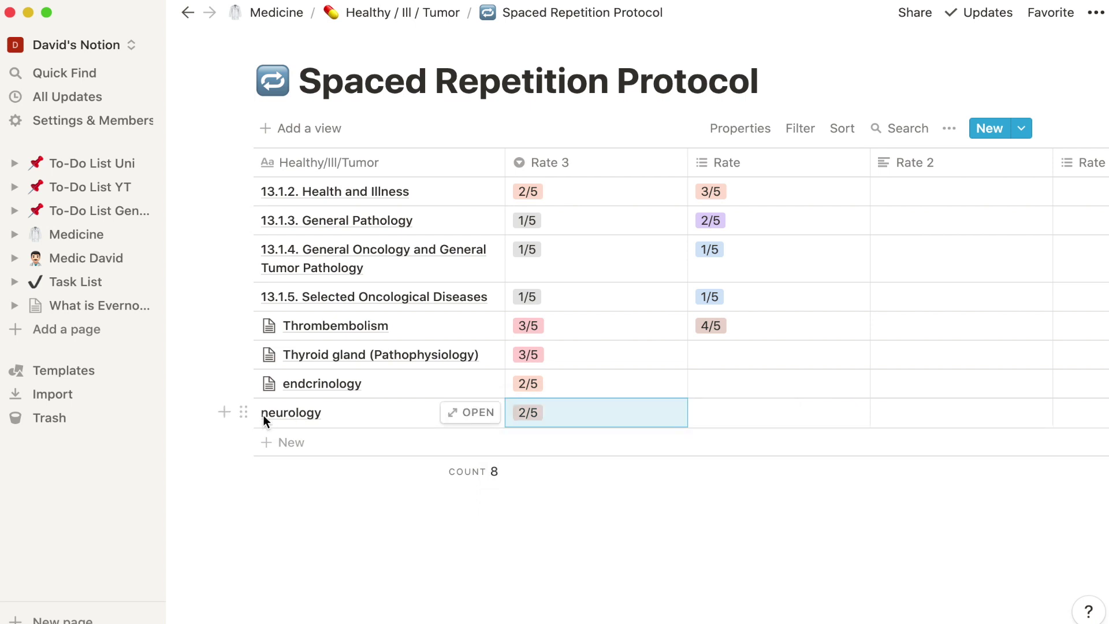
left_click(463, 412)
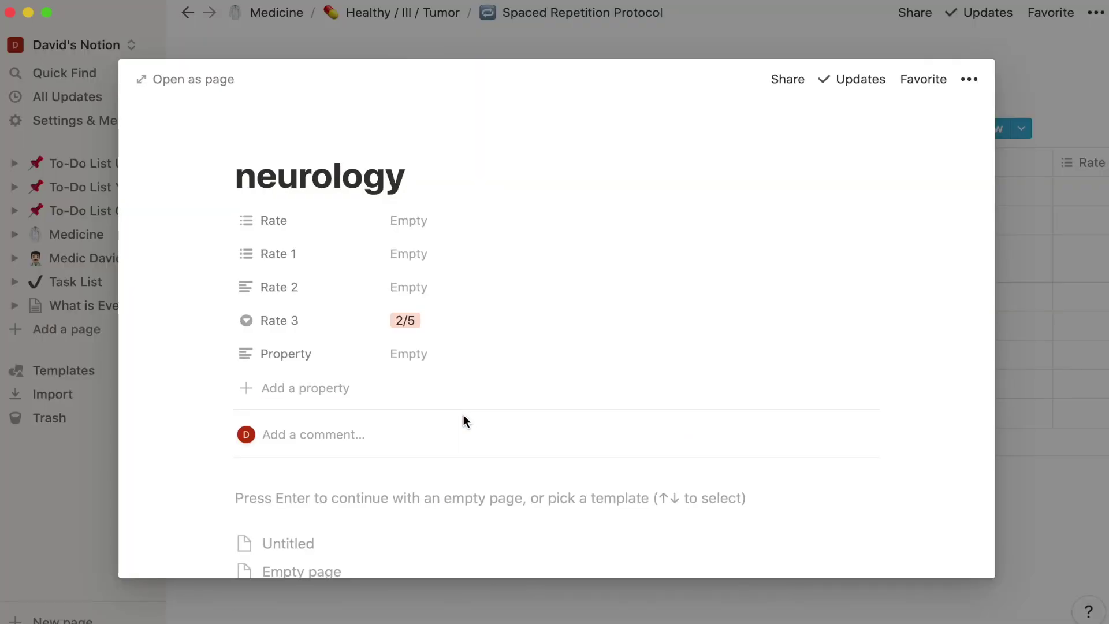
- Type a short line in the neurology page body and insert Unsplash's yellow headphones photo
left_click(349, 434)
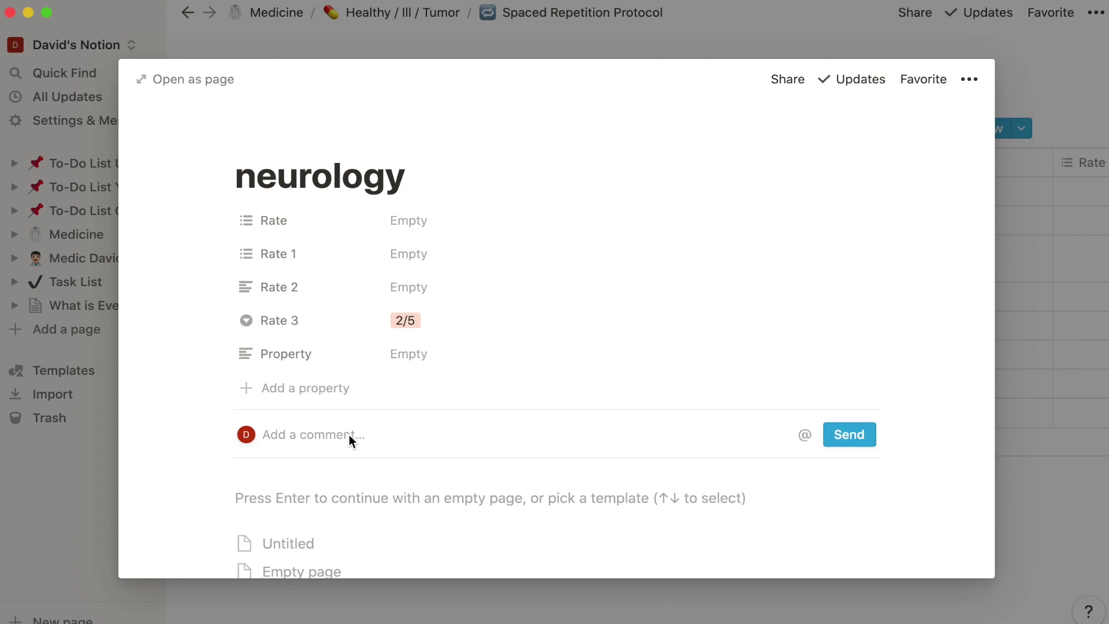
left_click(328, 492)
type("Ne")
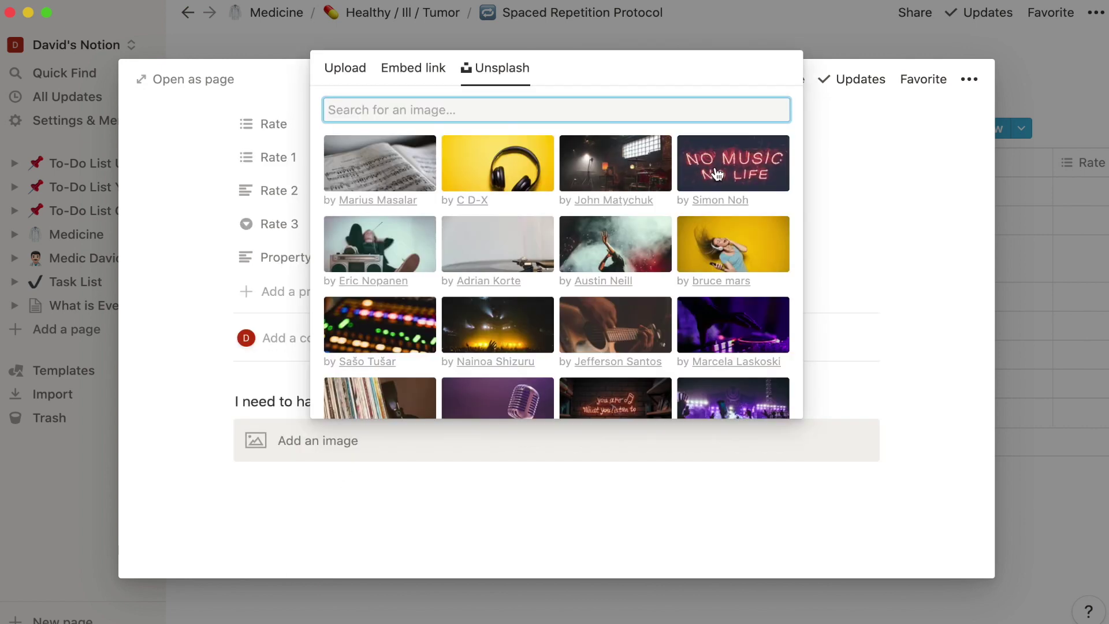
left_click(508, 185)
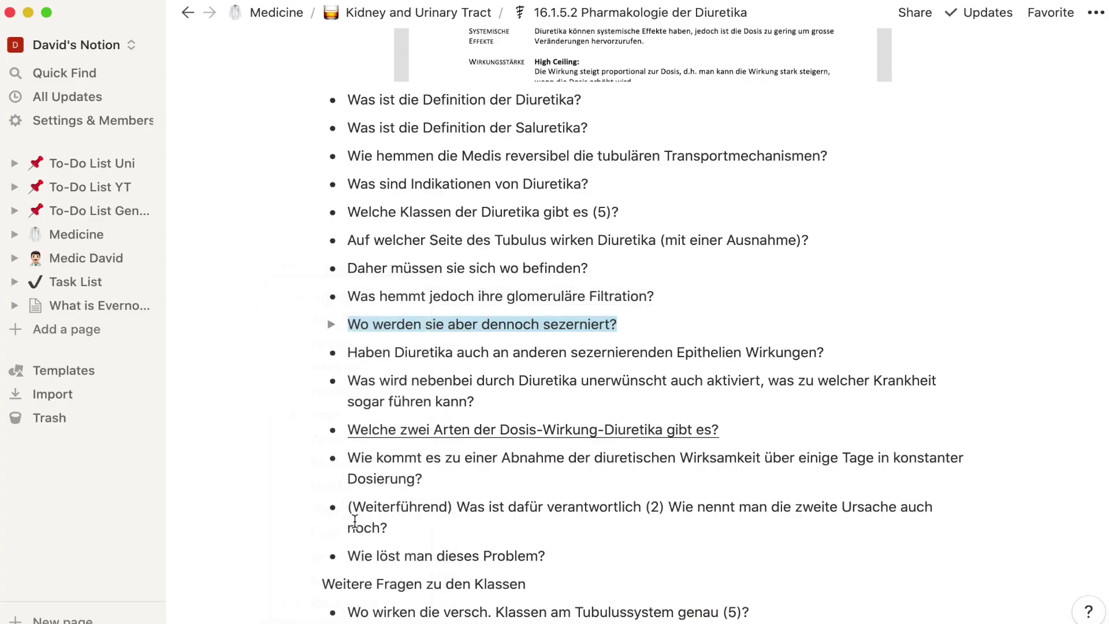
- Expand the sezerniert toggle and write the answer 'Here you can add text and hide' inside it
left_click(331, 324)
left_click(383, 355)
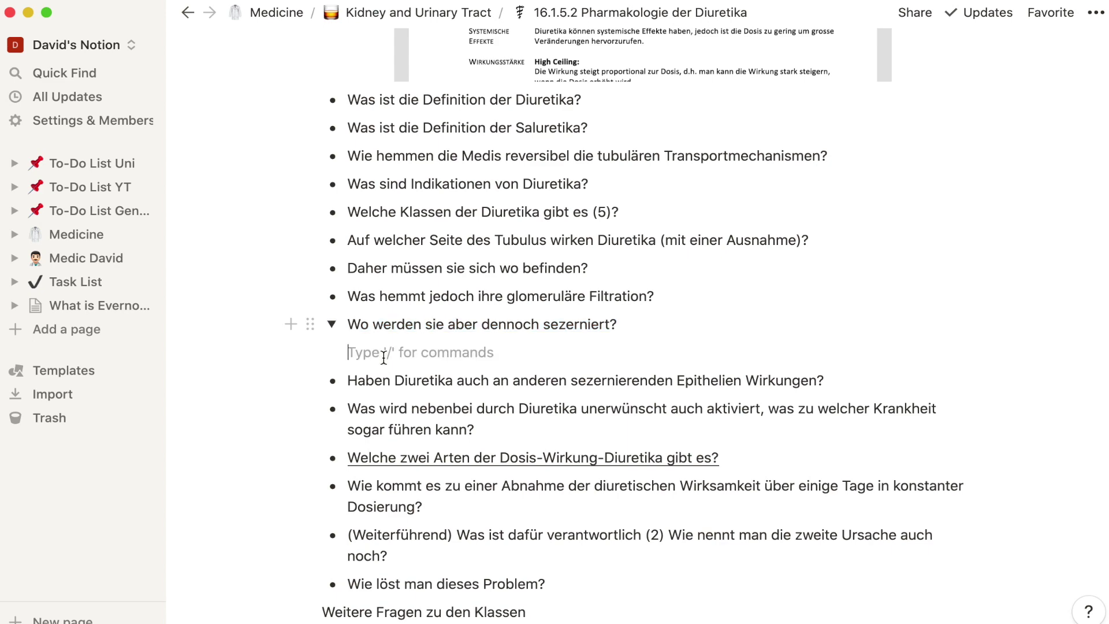
type("Her")
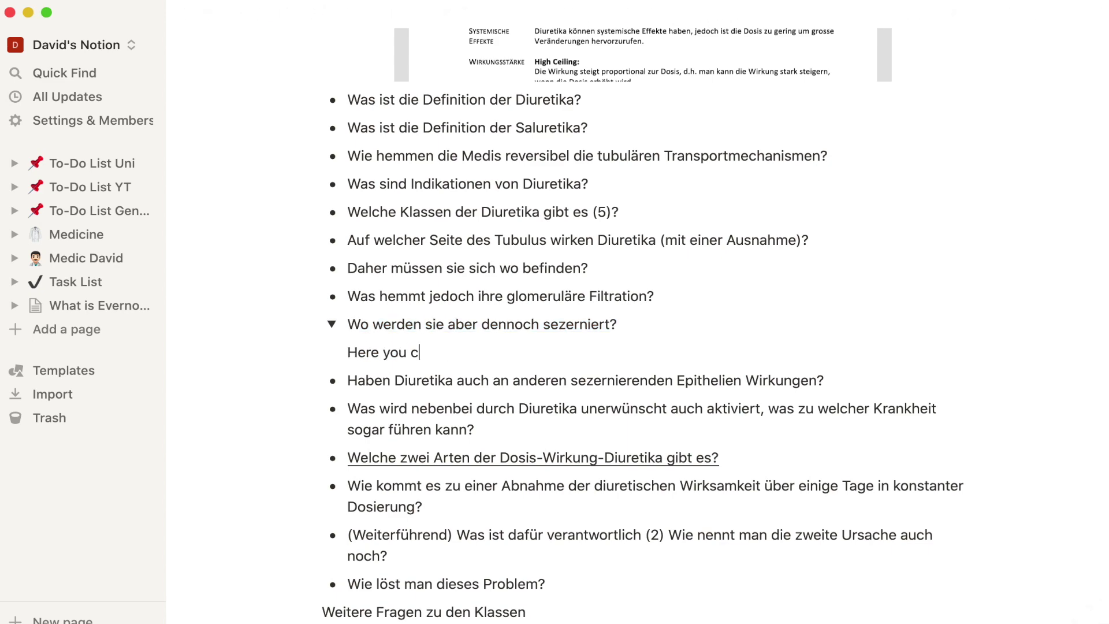
type("e you c")
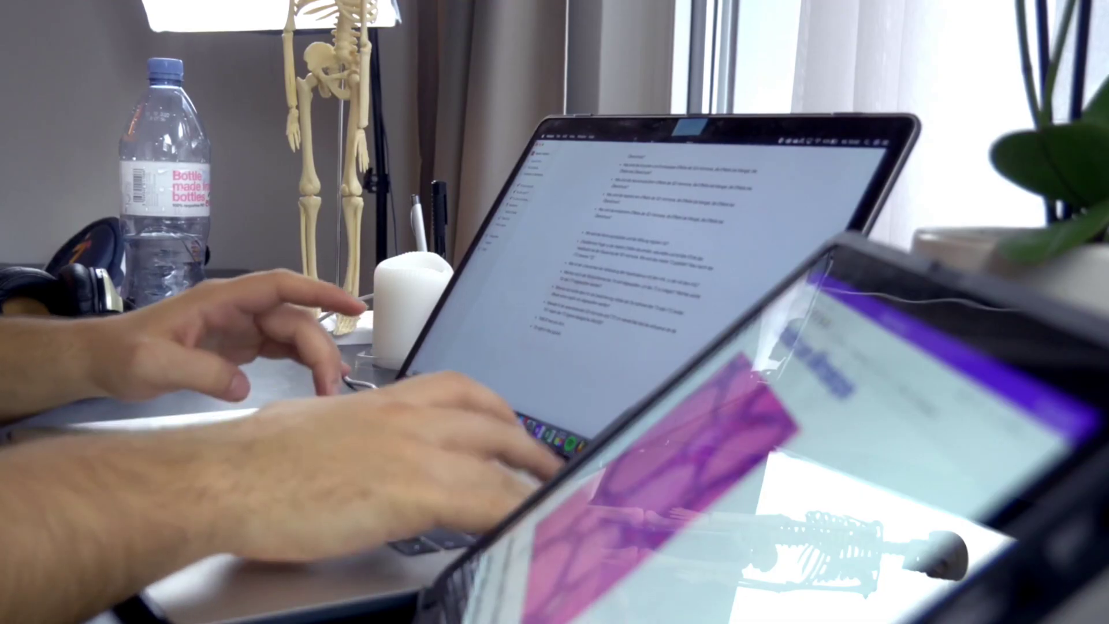
type("an add text and hide it")
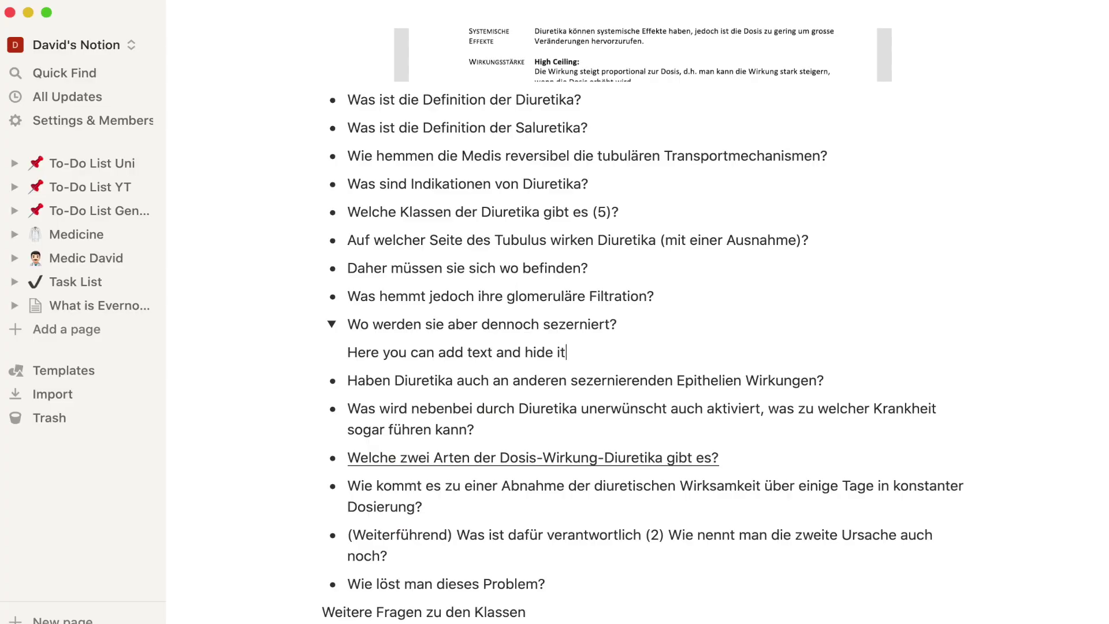
- Collapse and re-expand the toggle twice, then select the glomeruläre Filtration question to see its block types
left_click(333, 325)
left_click(334, 326)
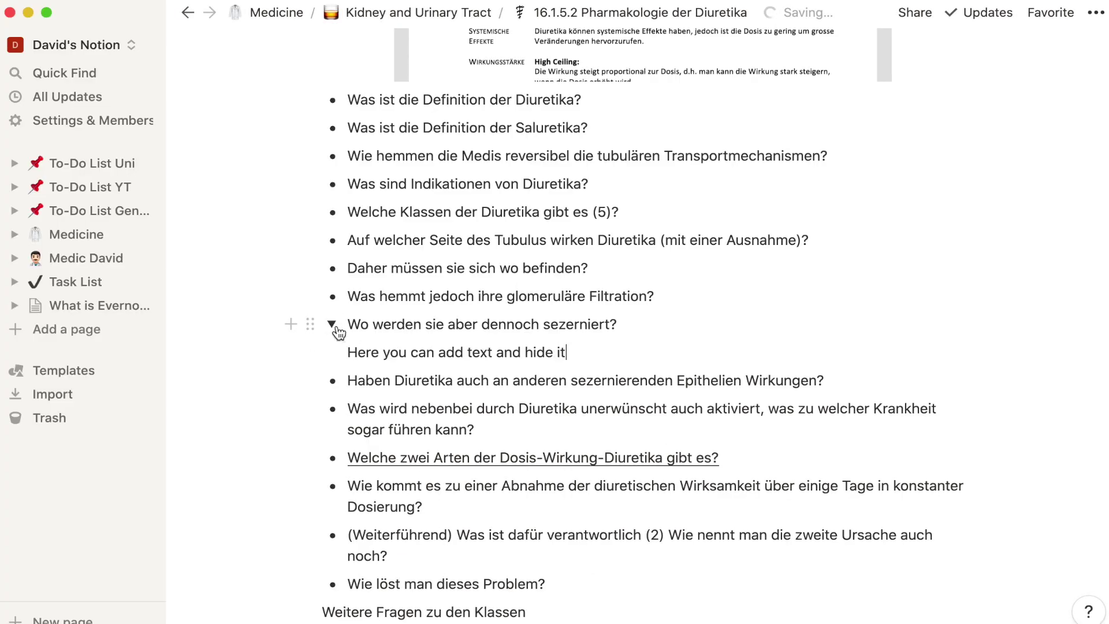
left_click(333, 326)
left_click(332, 326)
left_click_drag(657, 296, 356, 297)
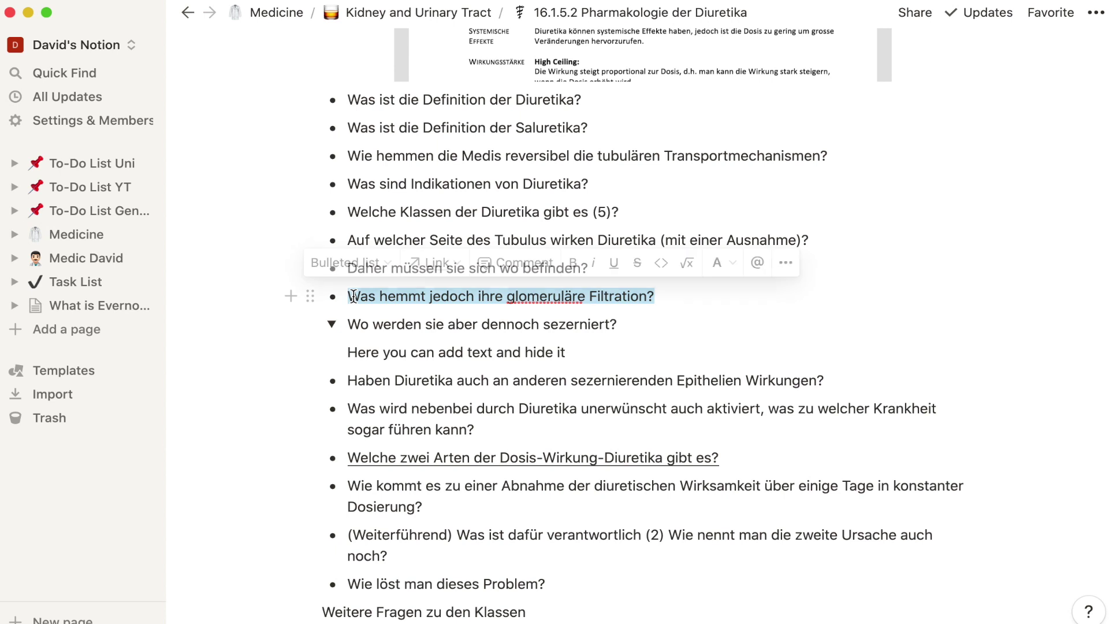
left_click(384, 262)
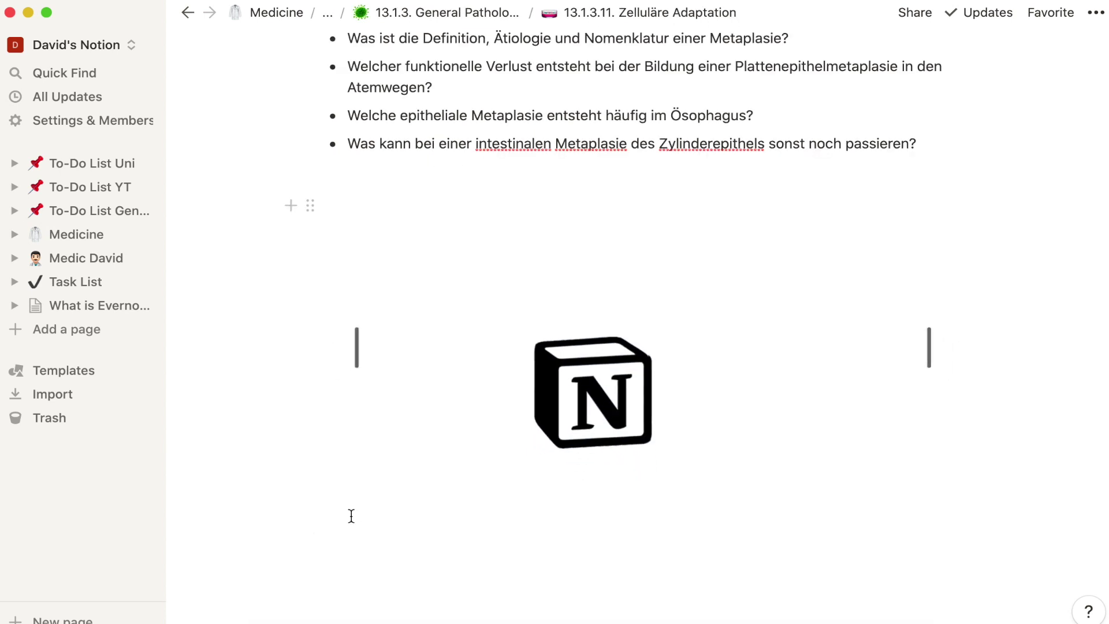
- Place the Notion logo in a column beside the Ösophagus question, then reposition and shrink the weather map image
scroll(404, 485, "up", 2)
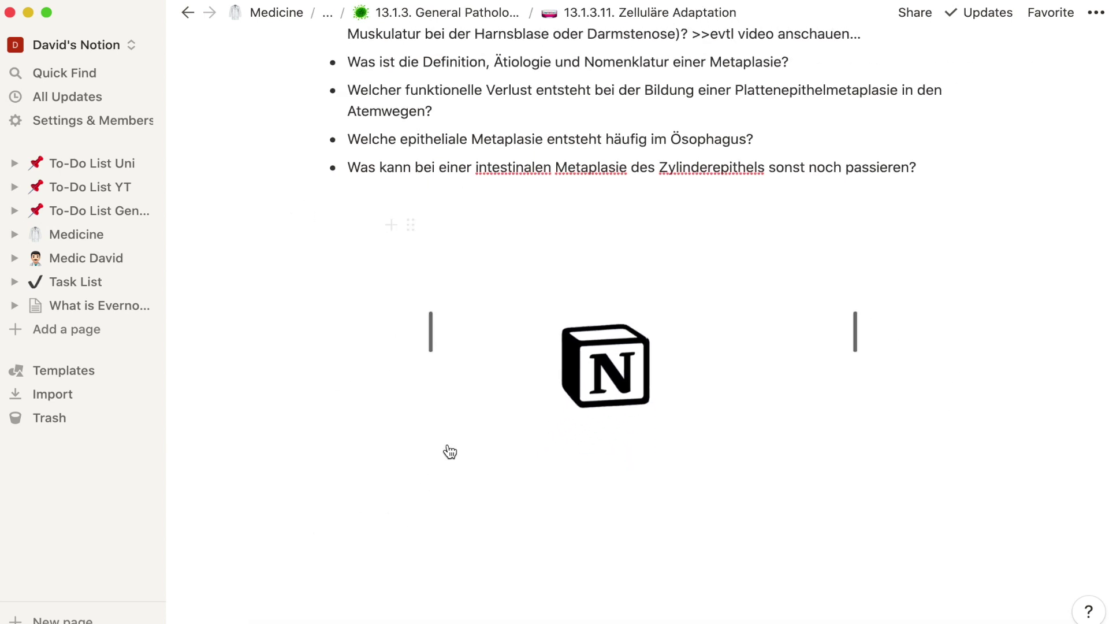
left_click_drag(572, 384, 587, 176)
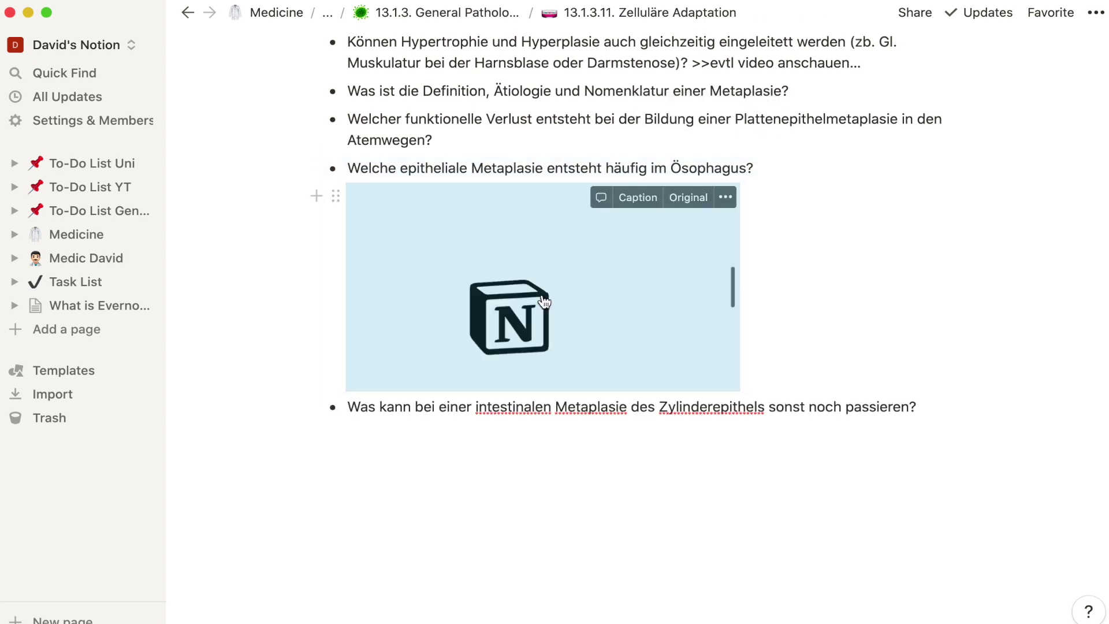
left_click_drag(701, 305, 1007, 285)
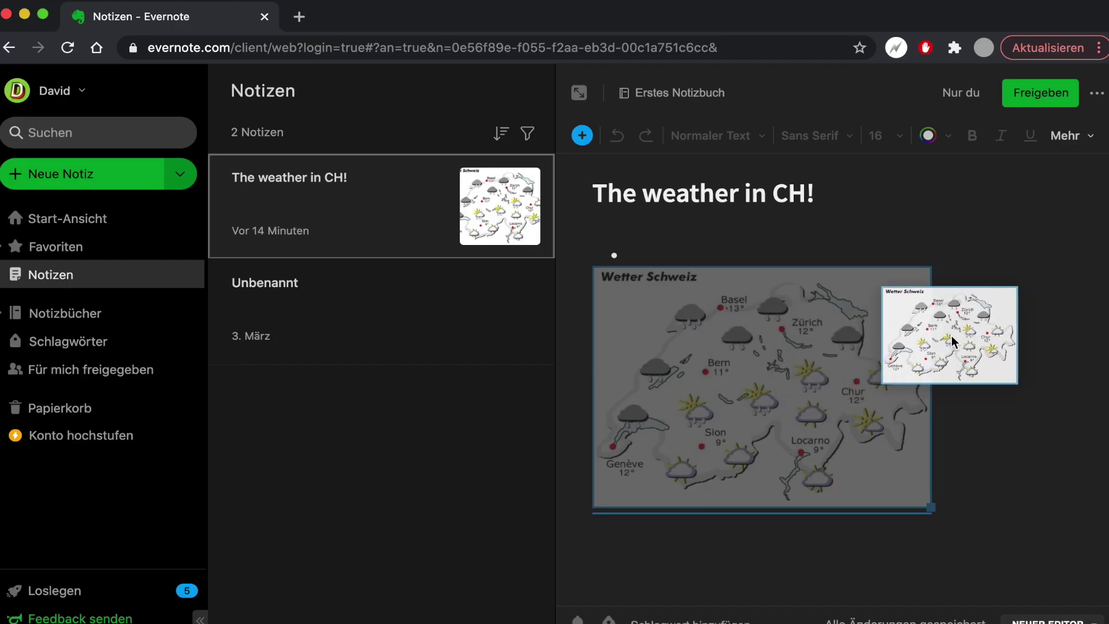
left_click_drag(952, 340, 953, 342)
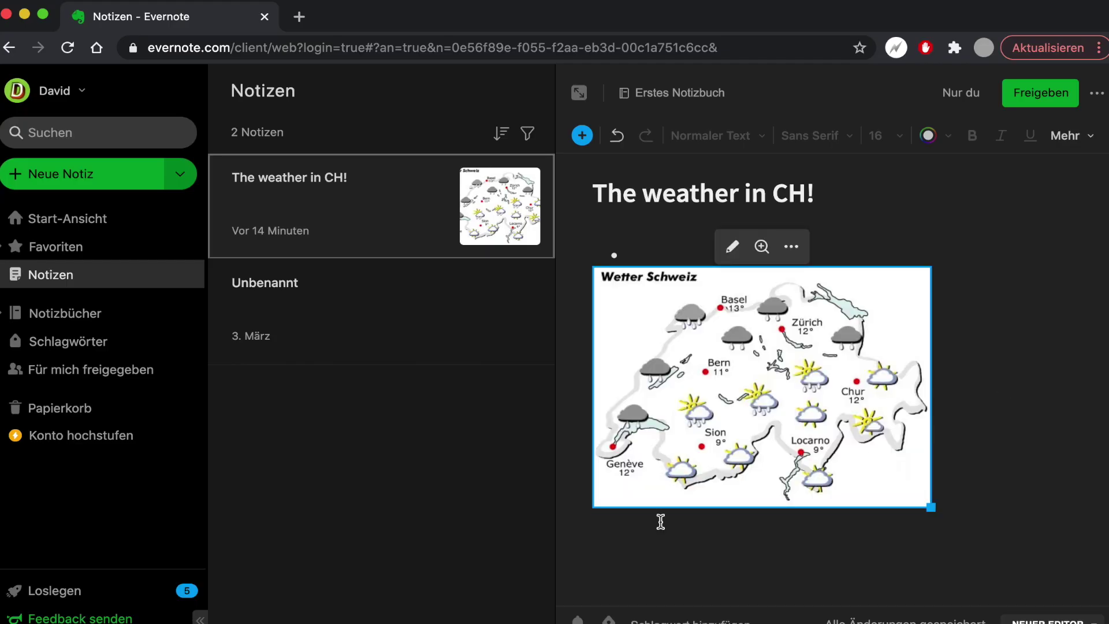
left_click_drag(932, 508, 783, 449)
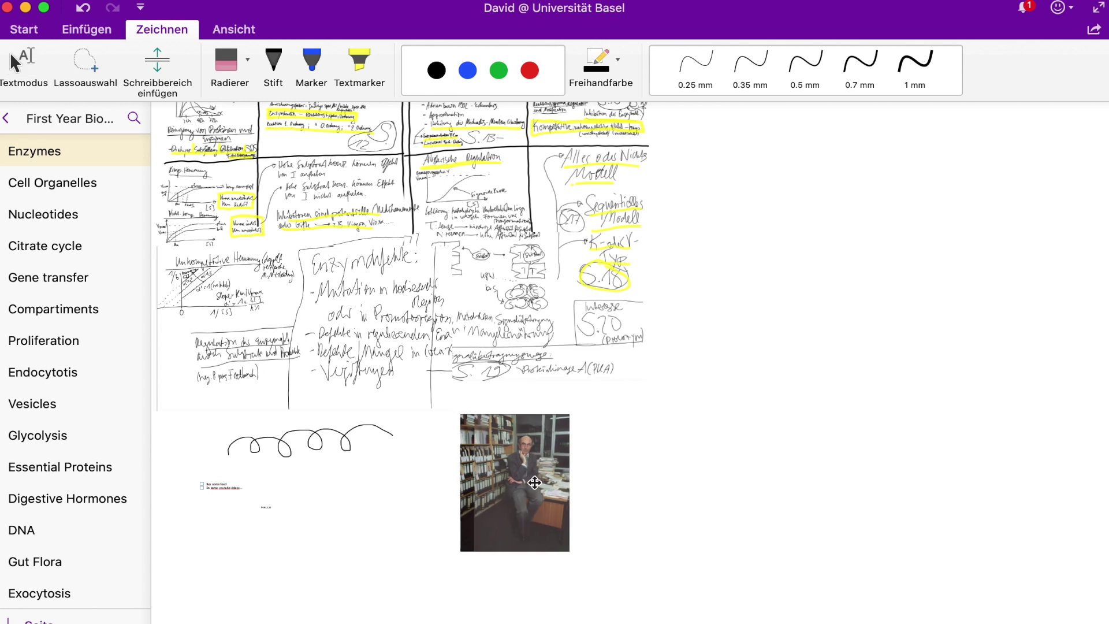